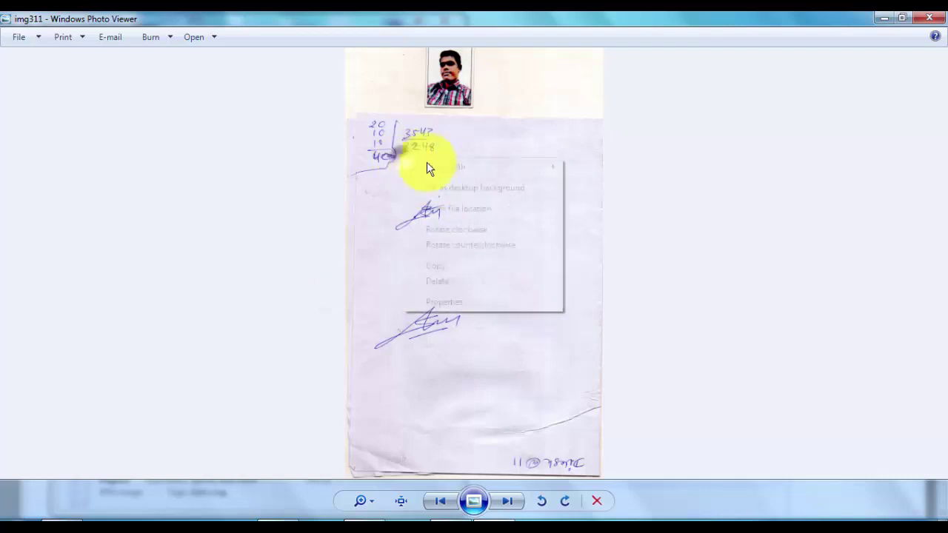
# Open the scanned page img311.jpg from Windows Photo Viewer in Photoshop CS5
pyautogui.click(592, 182)
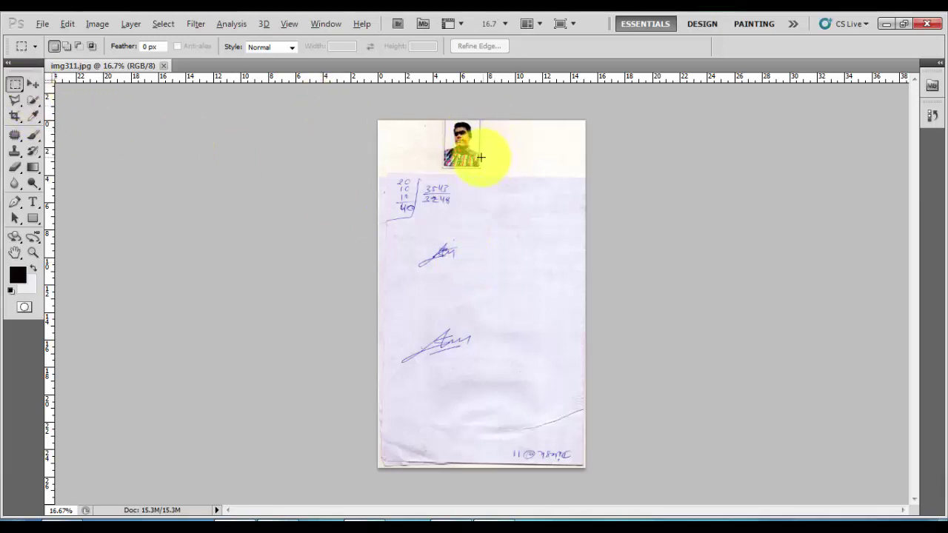
# Select the passport photo, add a top-edge guide, and rotate the photo slightly to straighten it
pyautogui.scroll(2, 481, 157)
pyautogui.scroll(2, 482, 141)
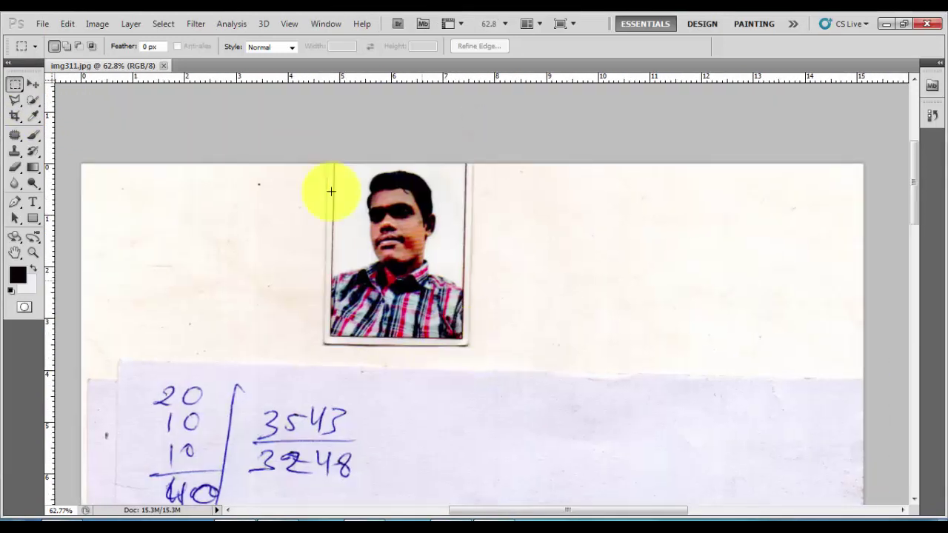
pyautogui.moveTo(302, 145); pyautogui.dragTo(507, 373)
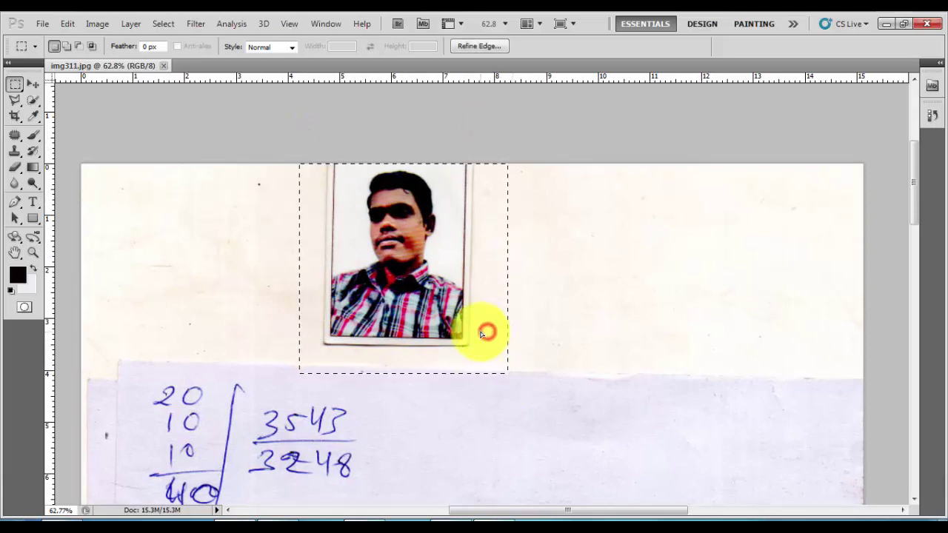
pyautogui.moveTo(419, 77); pyautogui.dragTo(431, 163)
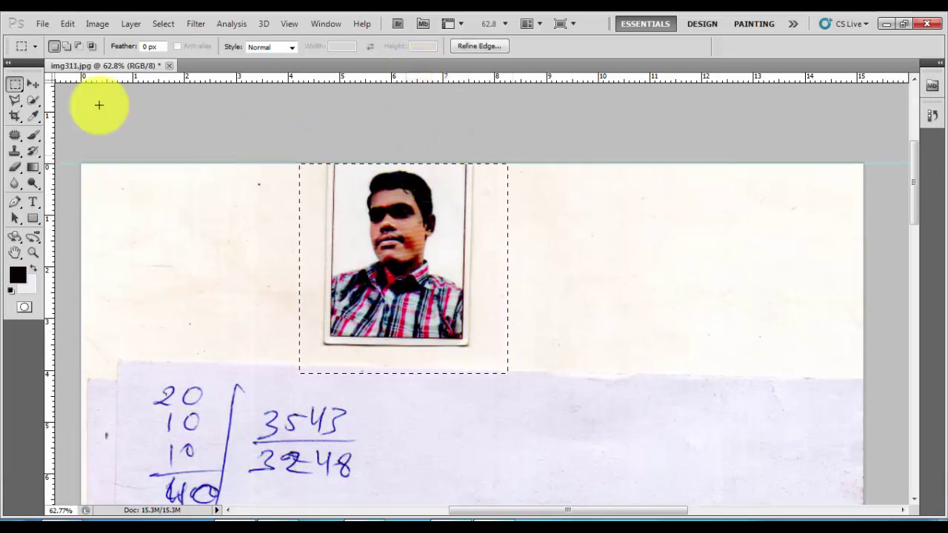
pyautogui.click(33, 84)
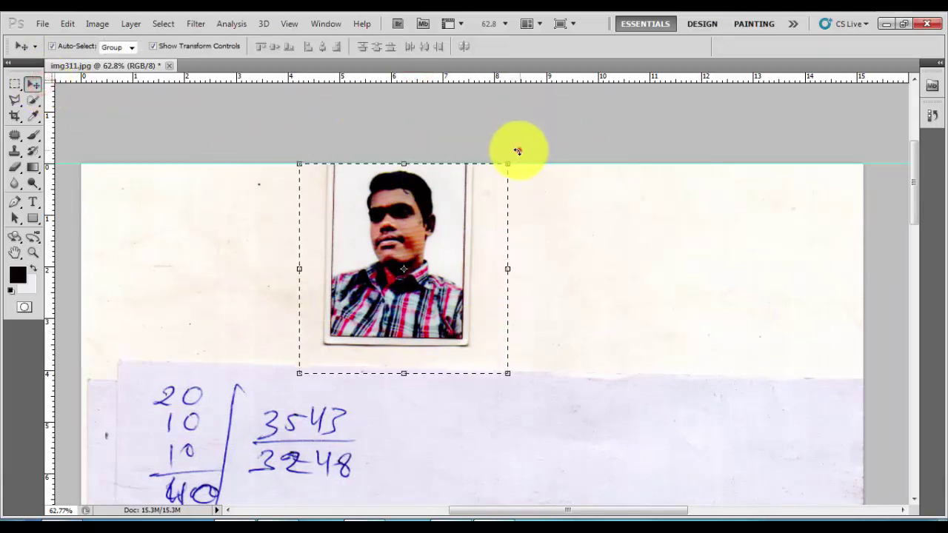
pyautogui.moveTo(518, 151); pyautogui.dragTo(512, 148)
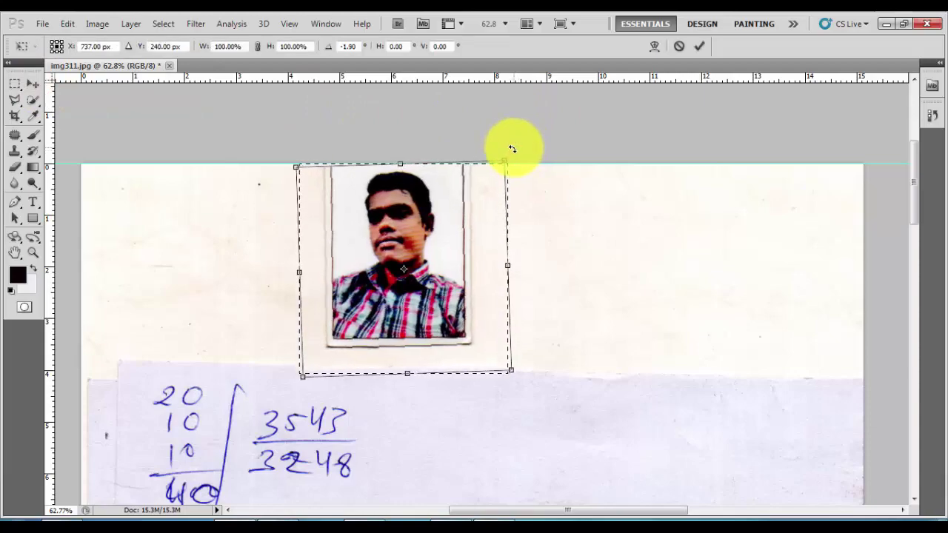
pyautogui.press('Return')
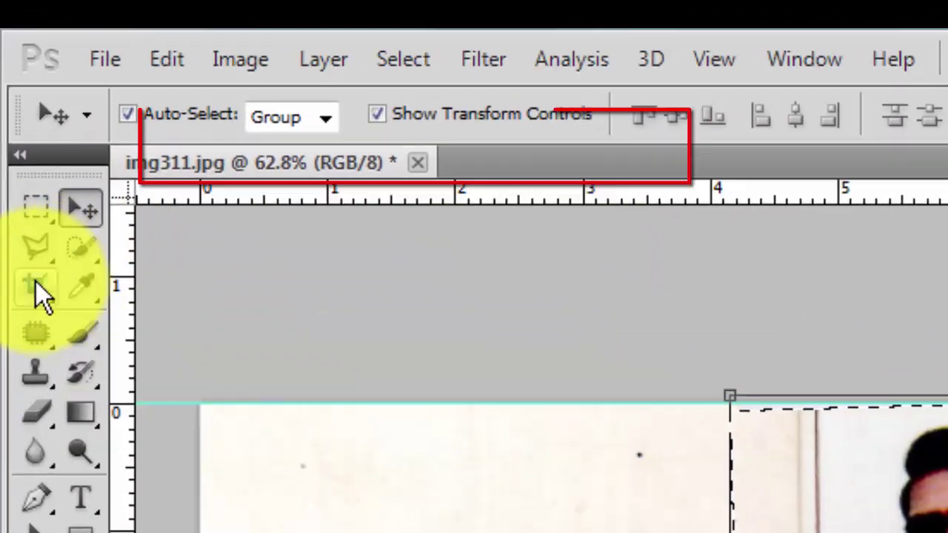
# Crop the image to the 30 × 40 mm passport portrait
pyautogui.click(14, 115)
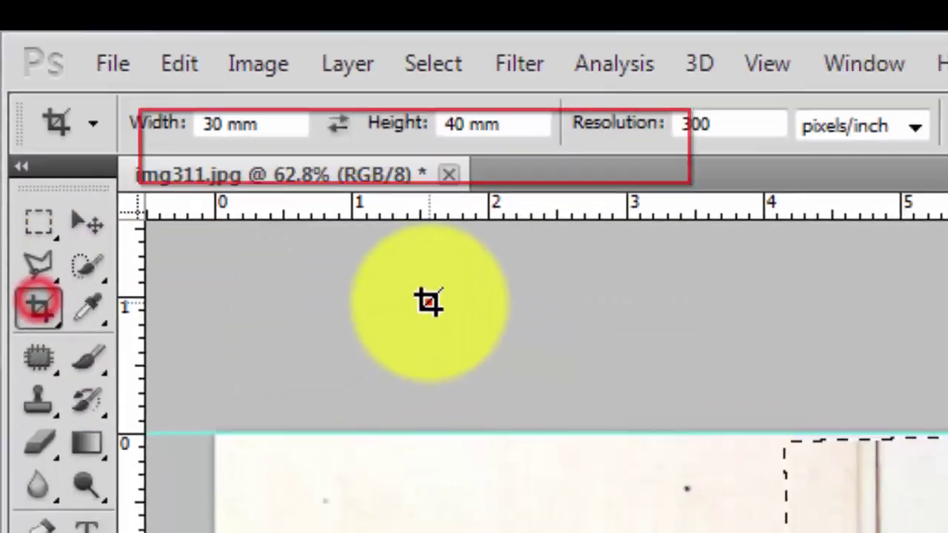
pyautogui.click(429, 302)
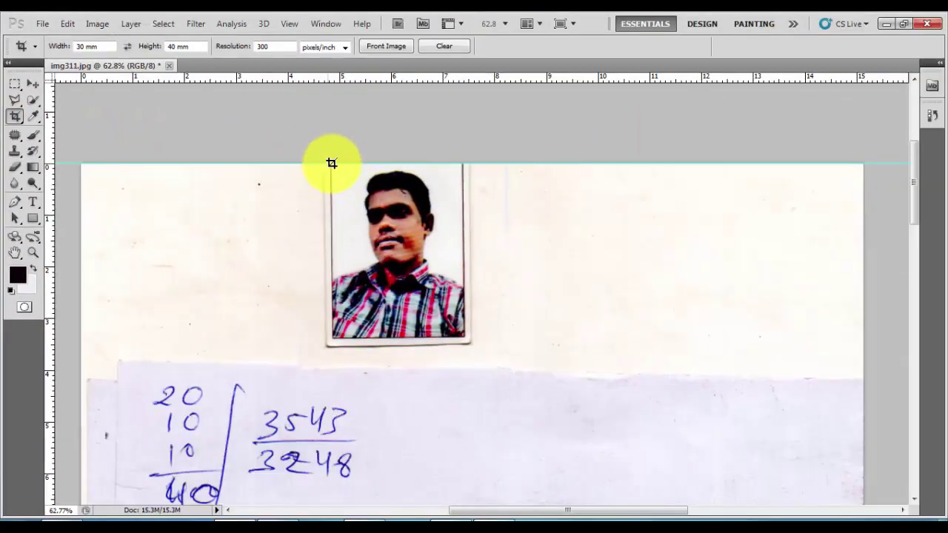
pyautogui.moveTo(331, 163); pyautogui.dragTo(464, 365)
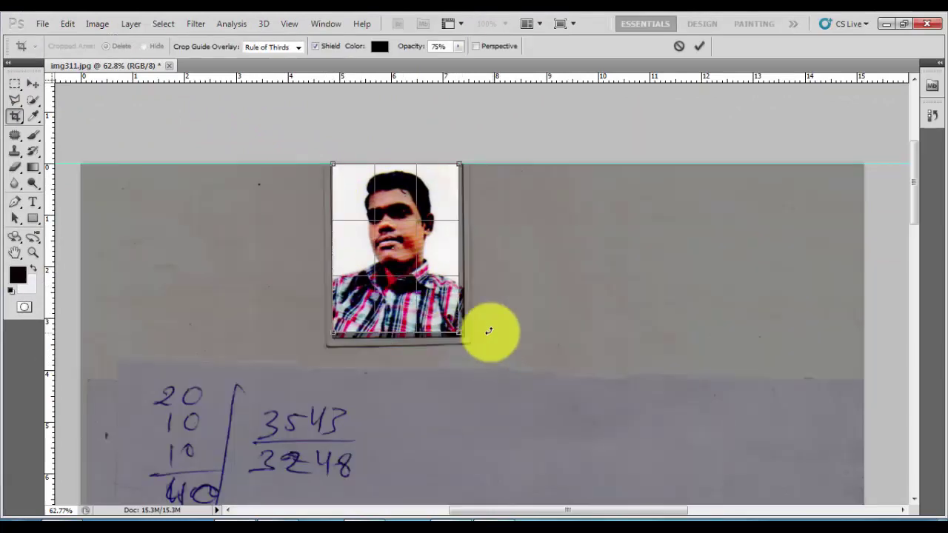
pyautogui.press('Return')
# Zoom in on the portrait and open Save for Web & Devices
pyautogui.moveTo(503, 270)
pyautogui.mouseDown()
pyautogui.moveTo(554, 300)
pyautogui.moveTo(525, 306)
pyautogui.moveTo(499, 296)
pyautogui.moveTo(510, 289)
pyautogui.mouseUp()
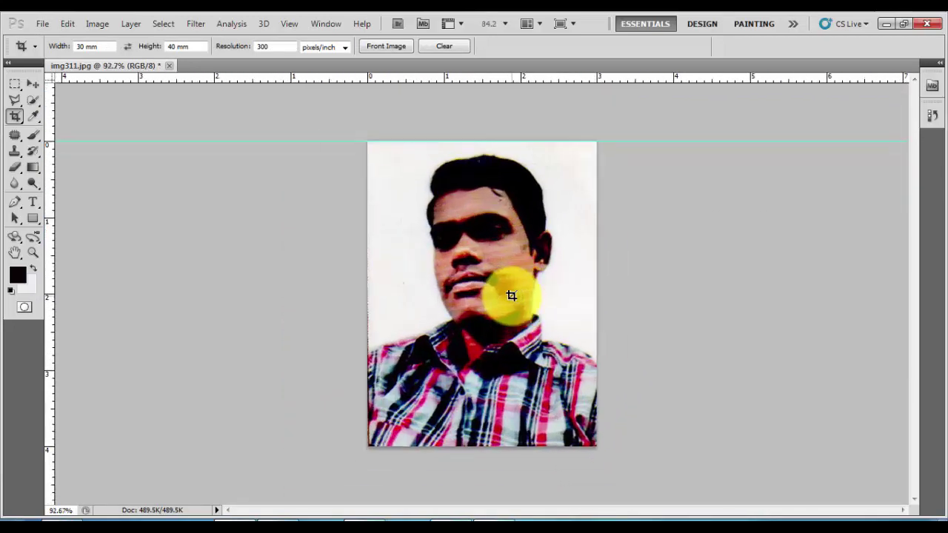
pyautogui.click(43, 27)
pyautogui.click(136, 273)
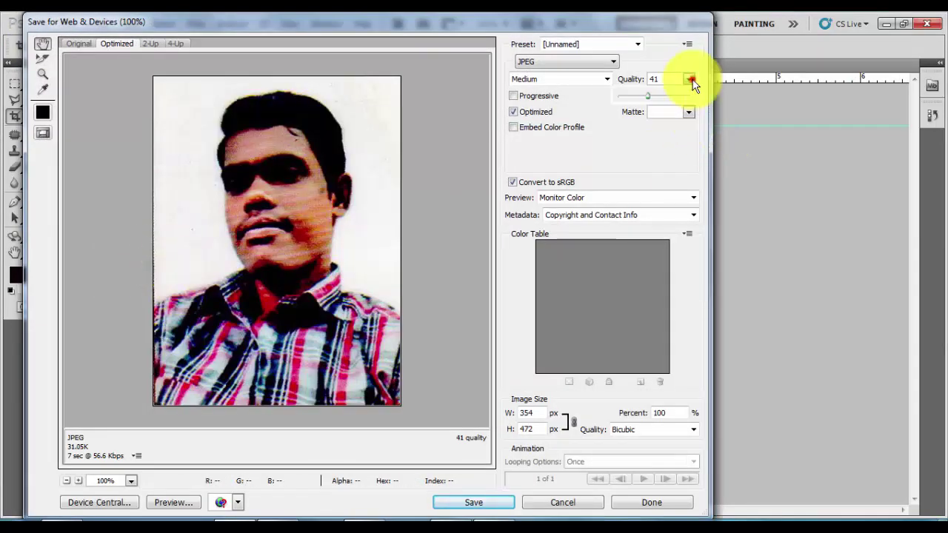
# Export the portrait to the Desktop as img311, a JPEG at quality 11
pyautogui.click(690, 79)
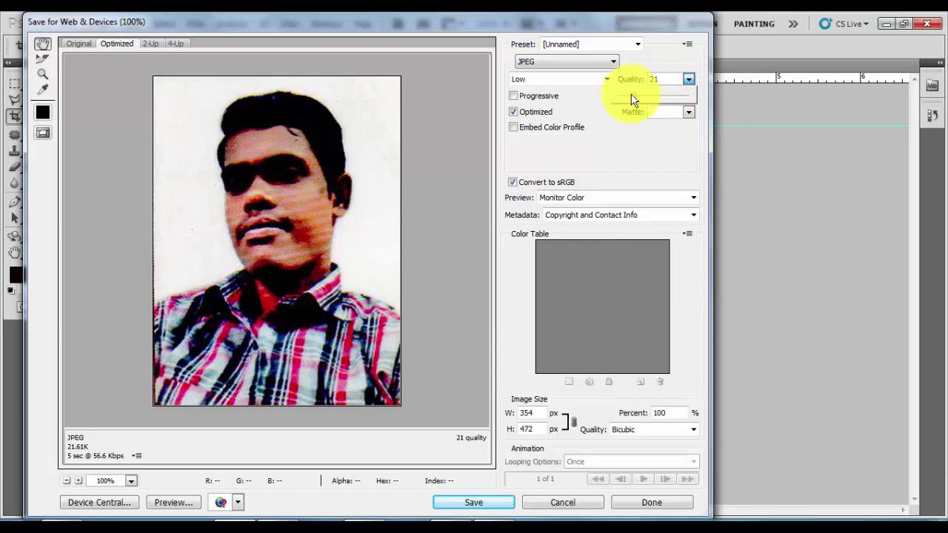
pyautogui.moveTo(632, 98); pyautogui.dragTo(621, 97)
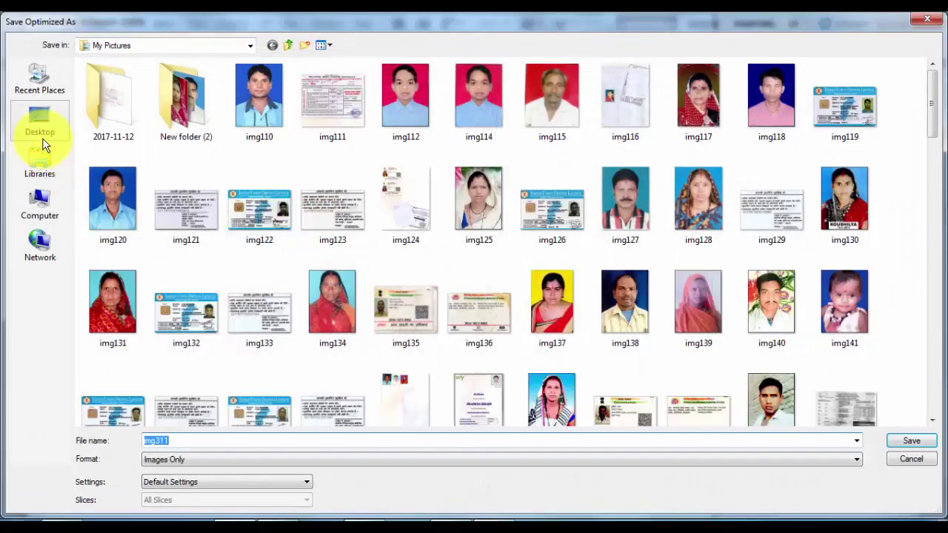
pyautogui.click(40, 133)
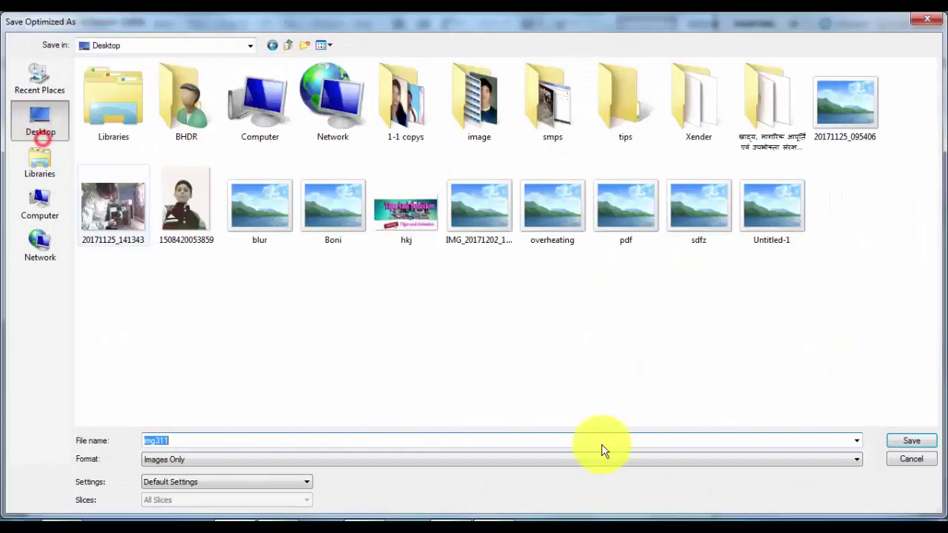
pyautogui.click(911, 440)
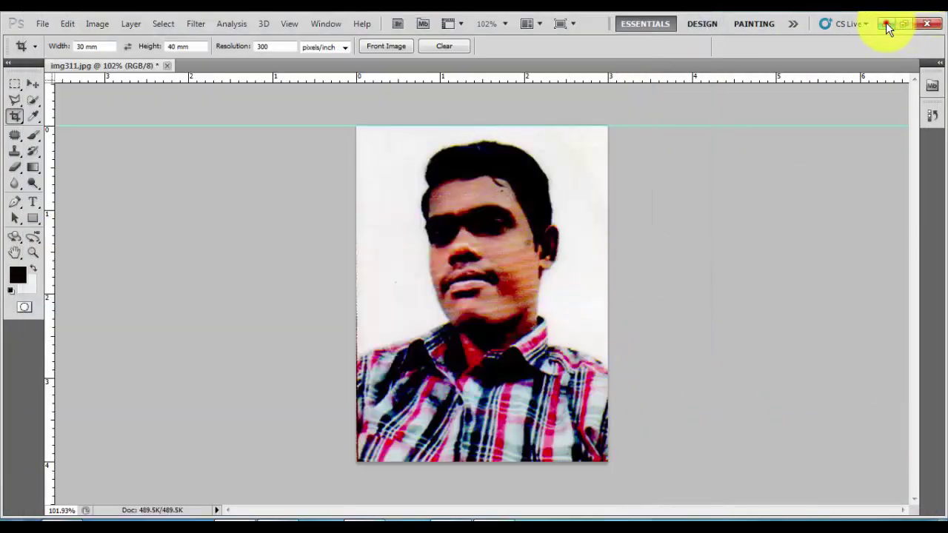
pyautogui.click(886, 24)
# Submit img311.jpg as the SSC photo and dismiss the not-a-JPEG error
pyautogui.click(385, 517)
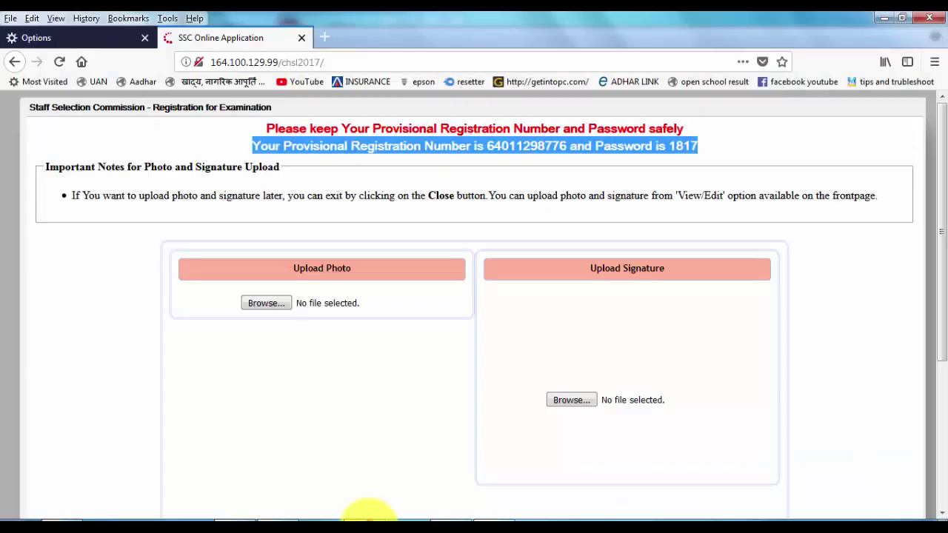
pyautogui.click(270, 305)
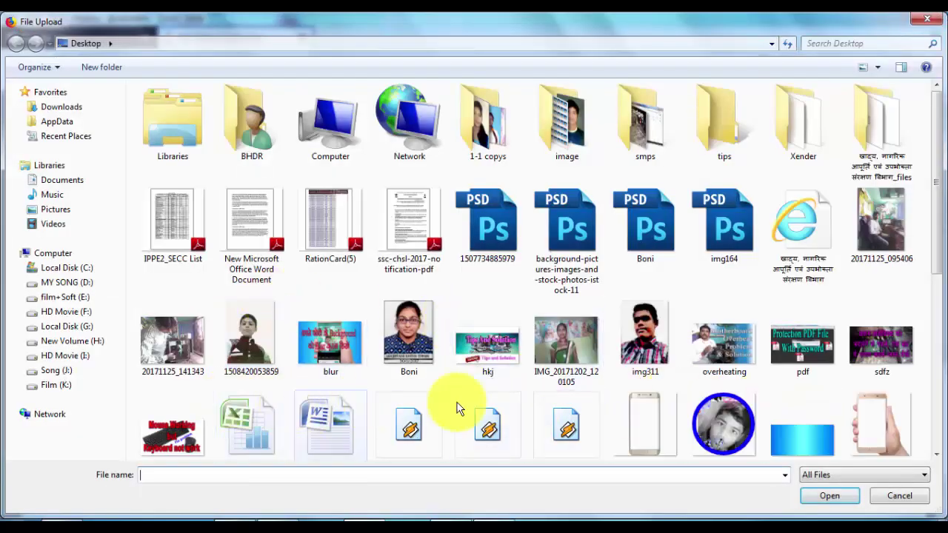
pyautogui.moveTo(939, 238)
pyautogui.mouseDown()
pyautogui.moveTo(931, 317)
pyautogui.moveTo(934, 281)
pyautogui.mouseUp()
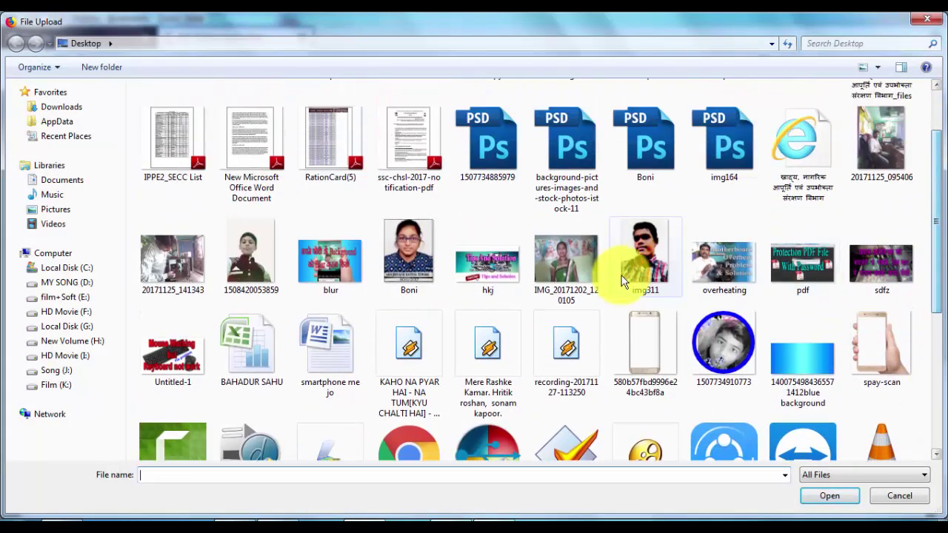
pyautogui.click(652, 277)
pyautogui.click(825, 496)
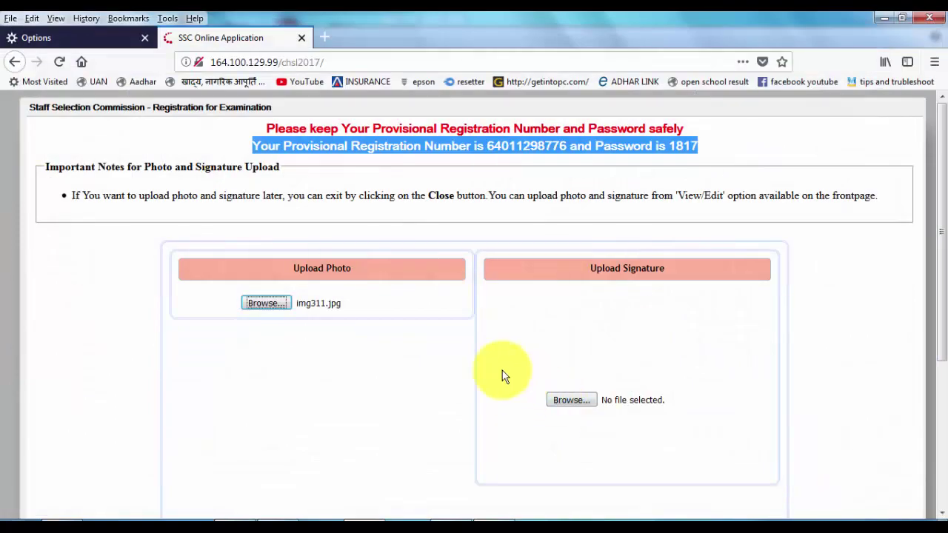
pyautogui.scroll(-4, 403, 348)
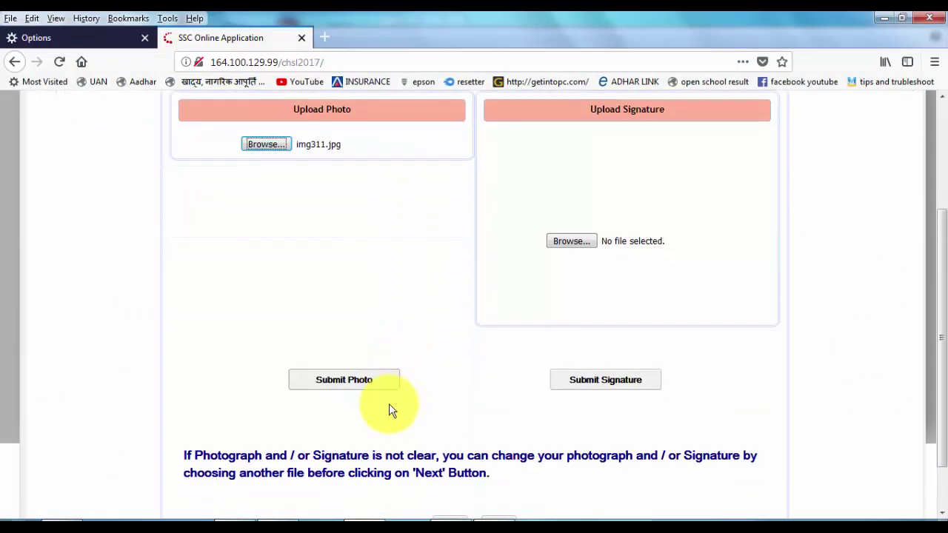
pyautogui.click(355, 383)
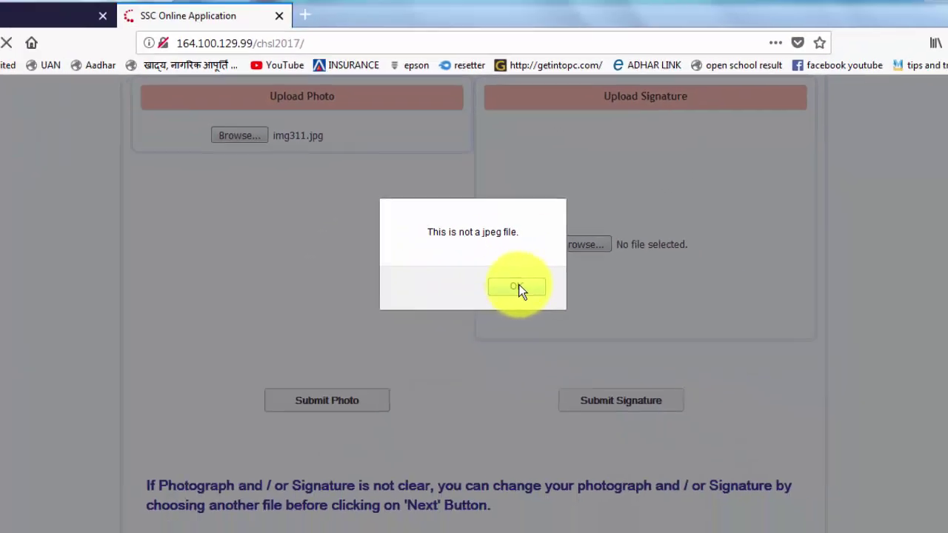
pyautogui.click(518, 287)
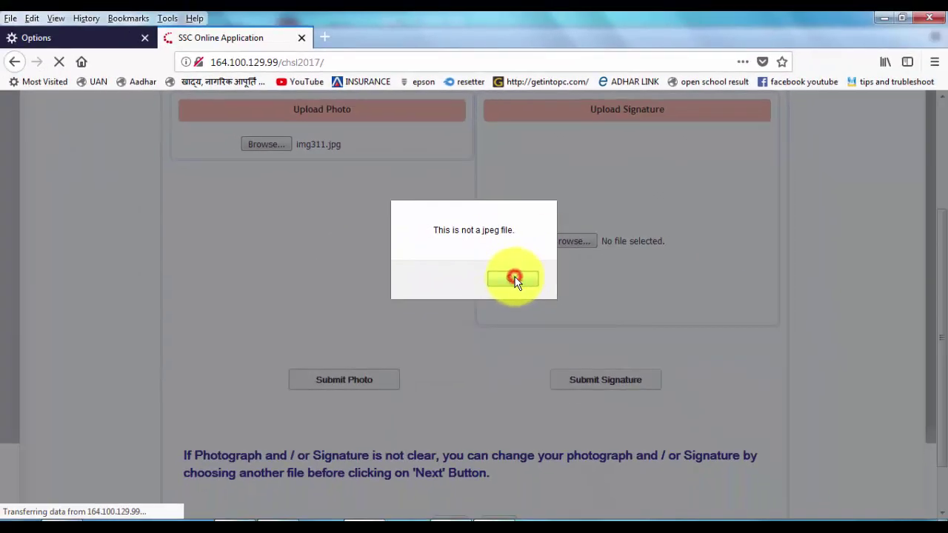
# Open the saved img311 portrait from the desktop in Paint
pyautogui.click(885, 18)
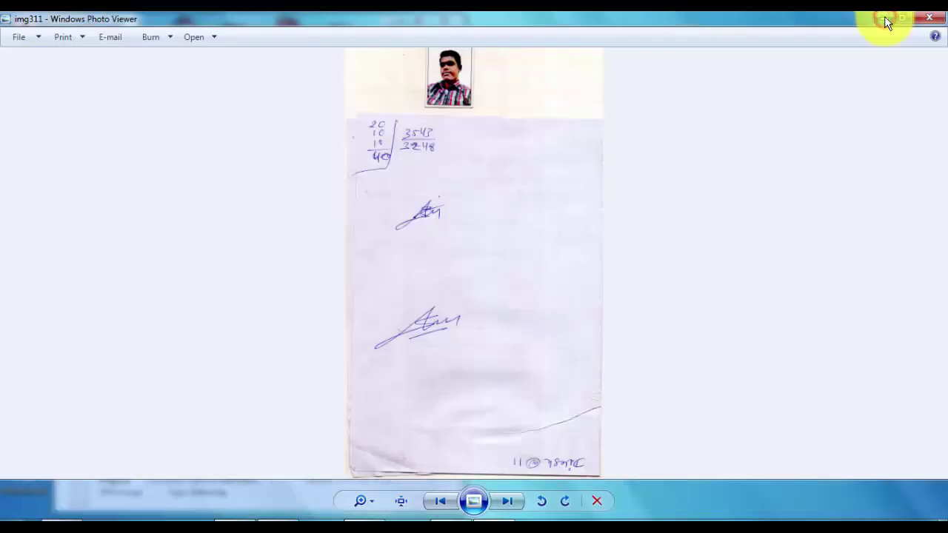
pyautogui.click(886, 18)
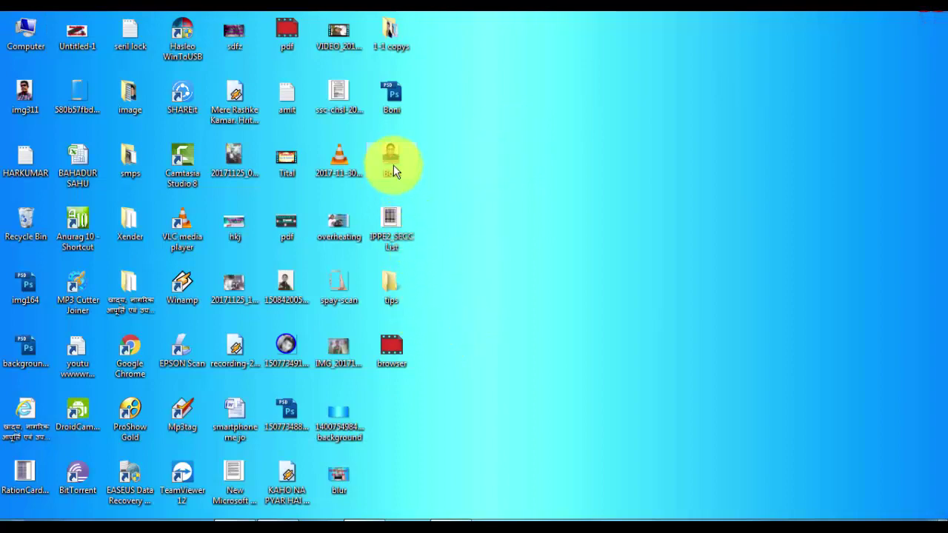
pyautogui.doubleClick(22, 91)
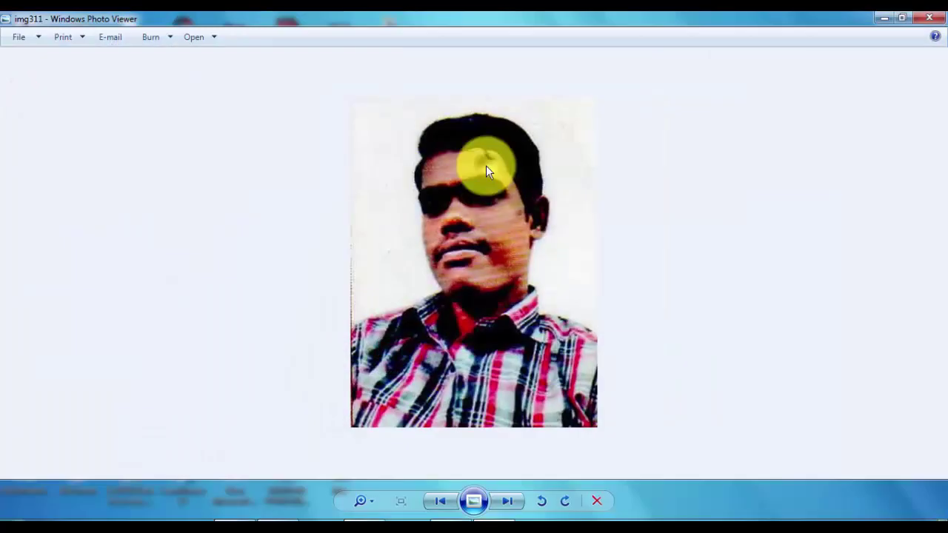
pyautogui.rightClick(486, 168)
pyautogui.moveTo(540, 175)
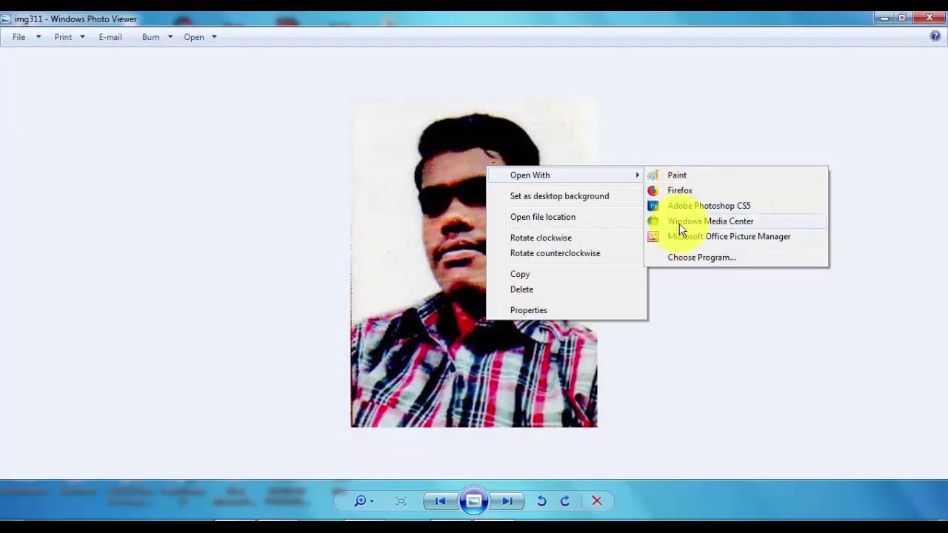
pyautogui.click(684, 175)
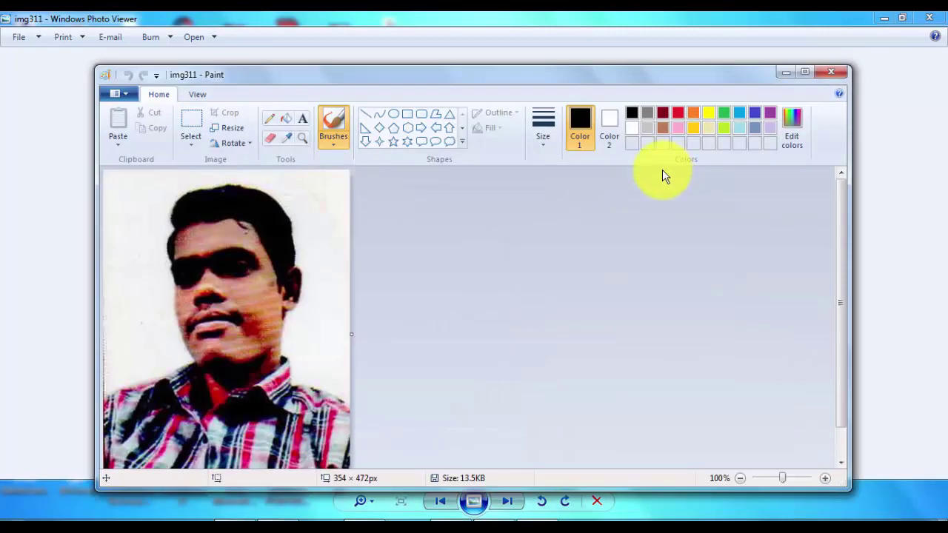
# Resize the photo to 100 × 130 pixels without maintaining aspect ratio
pyautogui.click(805, 75)
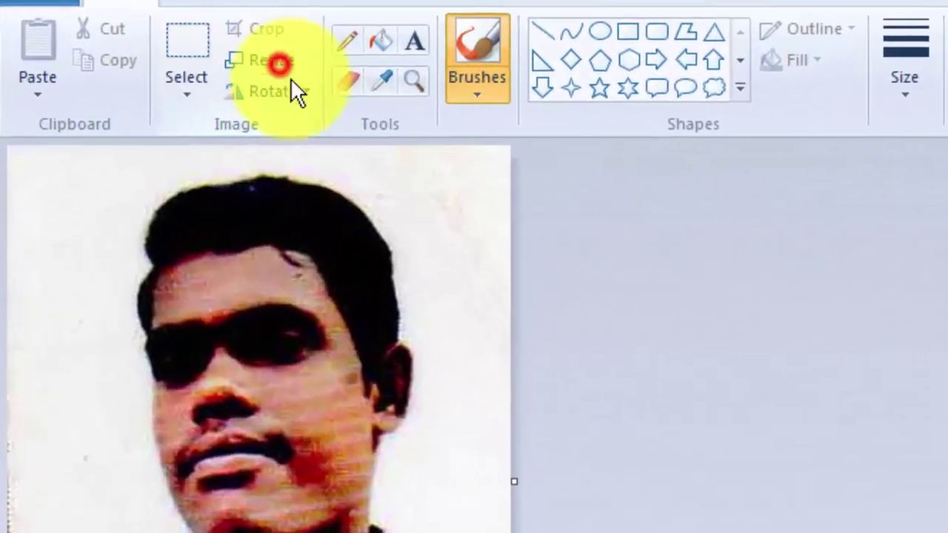
pyautogui.click(279, 65)
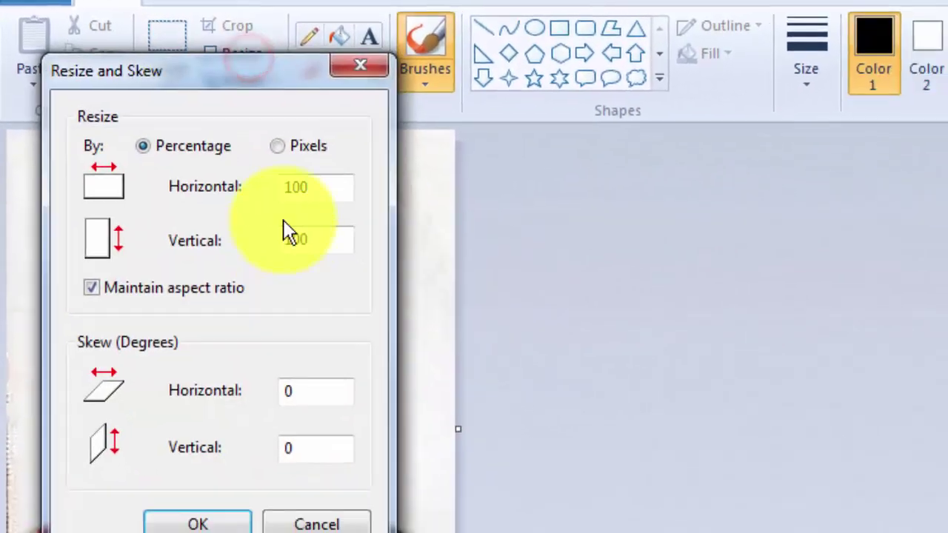
pyautogui.click(262, 134)
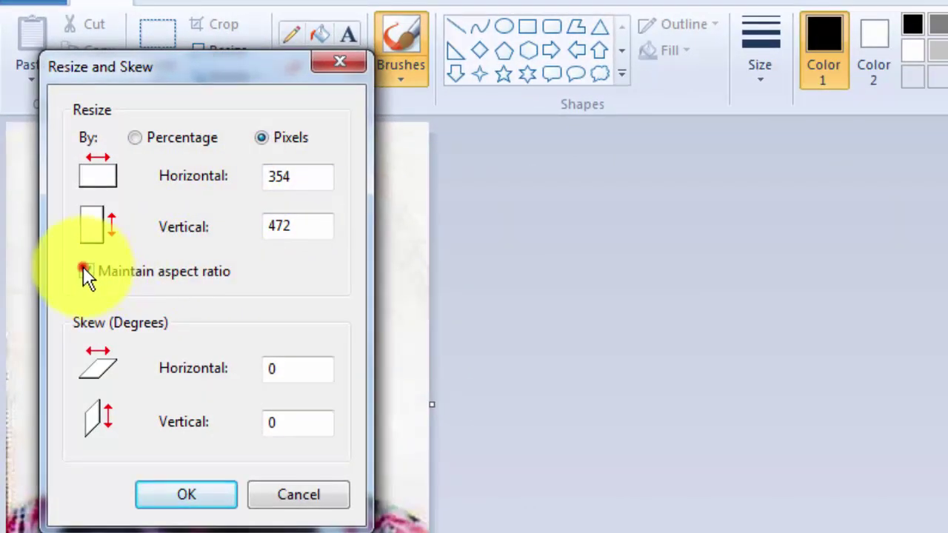
pyautogui.click(86, 271)
pyautogui.doubleClick(280, 176)
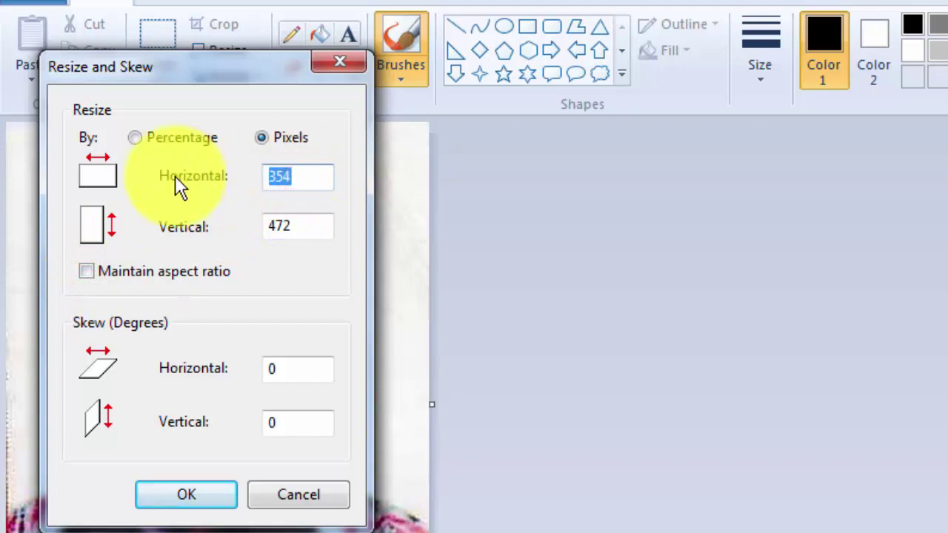
pyautogui.write('100')
pyautogui.press('Tab')
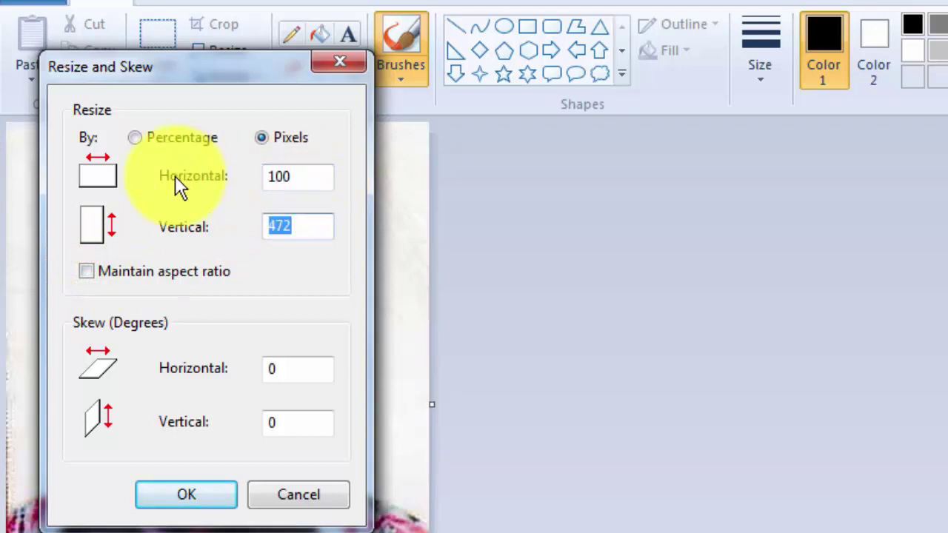
pyautogui.write('130')
pyautogui.click(210, 490)
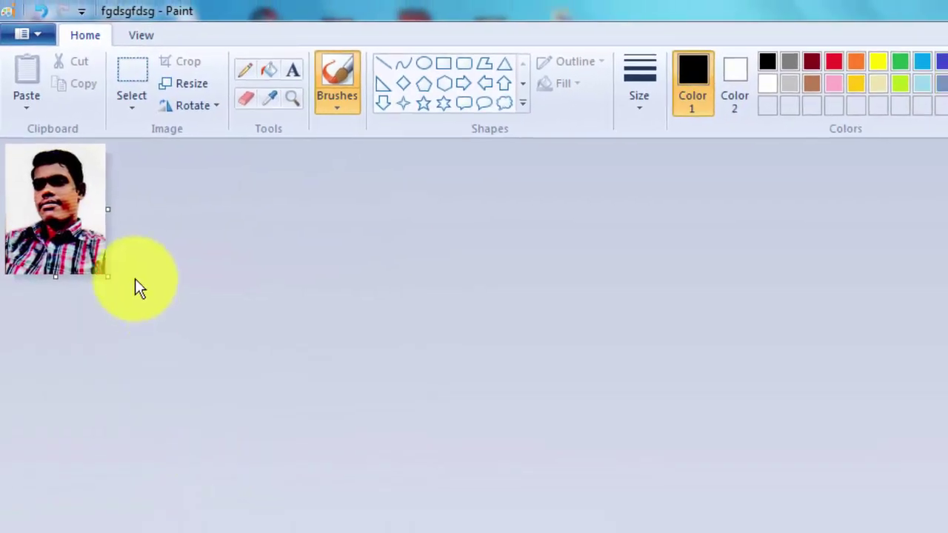
# Save the picture as the JPEG fgdsgfdsg
pyautogui.click(29, 35)
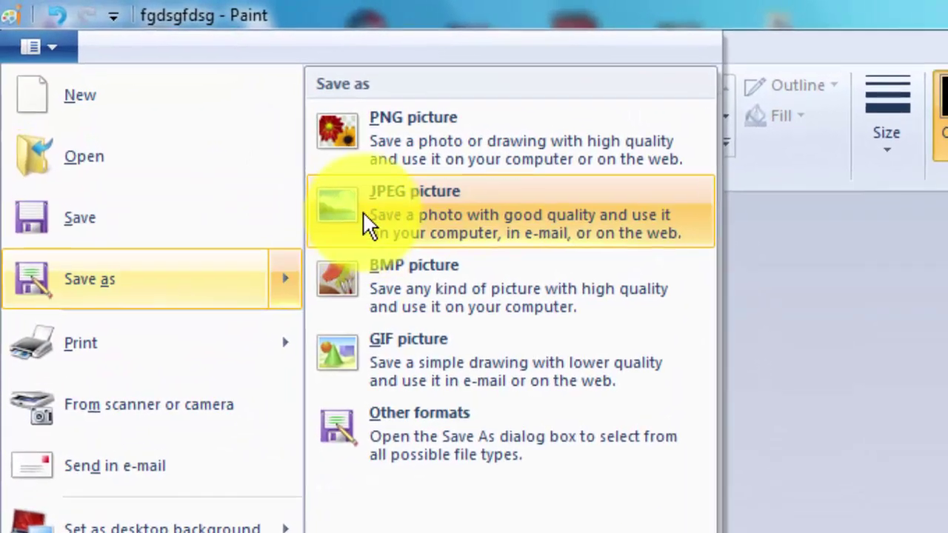
pyautogui.moveTo(74, 218)
pyautogui.click(367, 222)
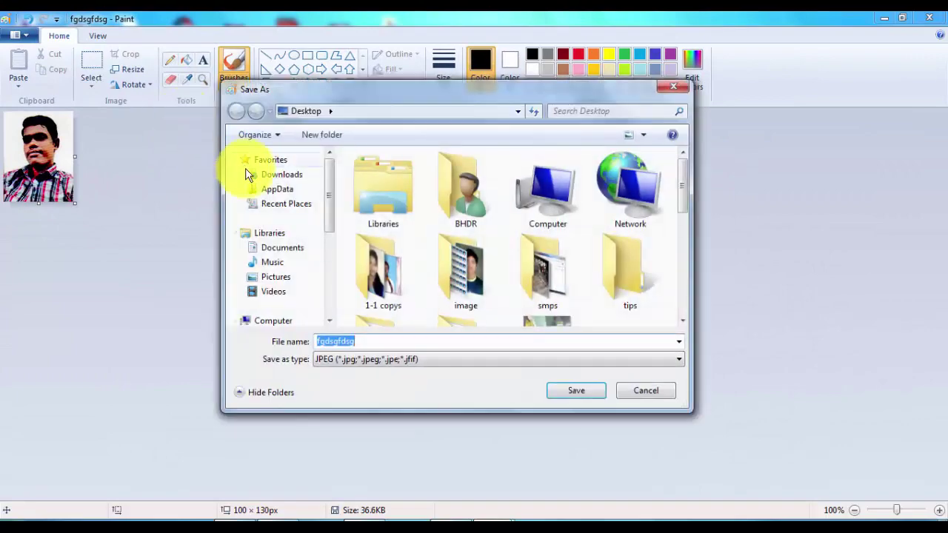
pyautogui.click(579, 392)
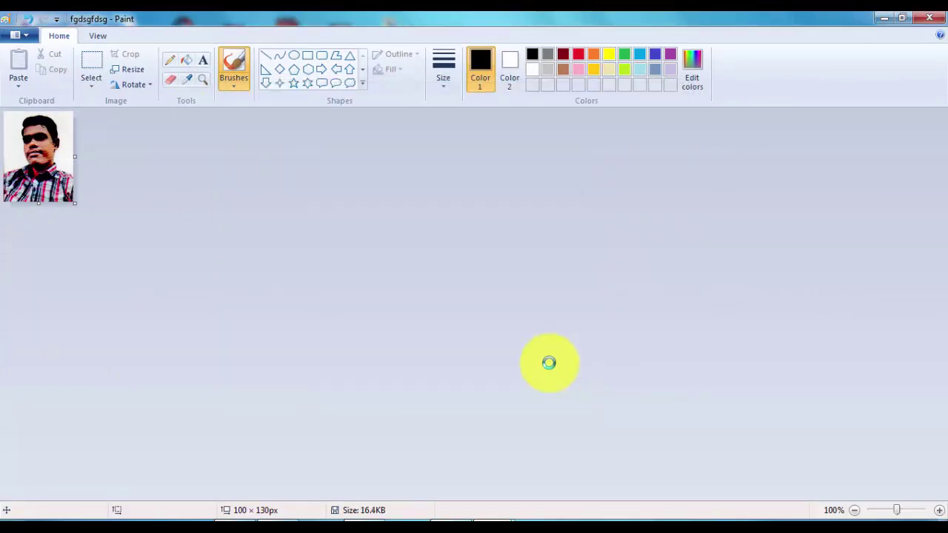
# Check that fgdsgfdsg's file size is about 16.3 KB in its Properties
pyautogui.click(884, 18)
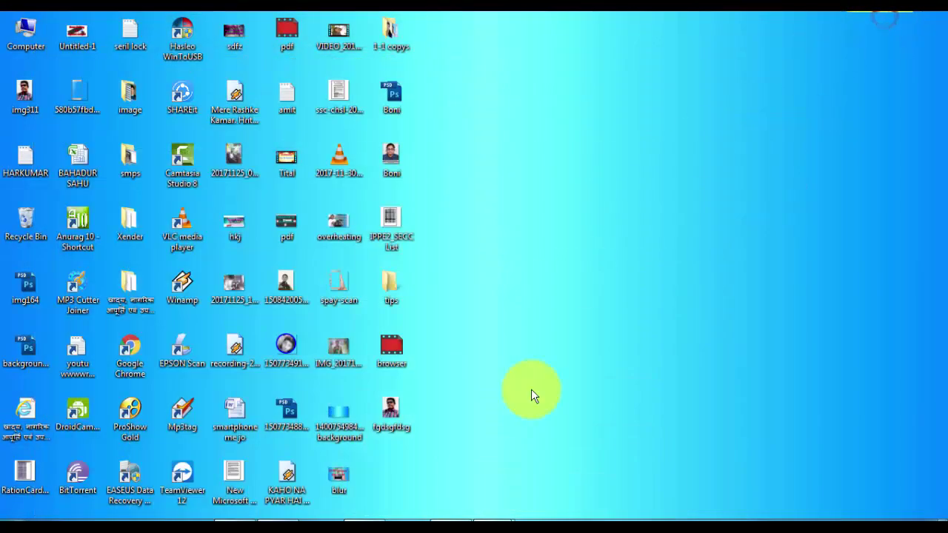
pyautogui.rightClick(397, 425)
pyautogui.click(414, 417)
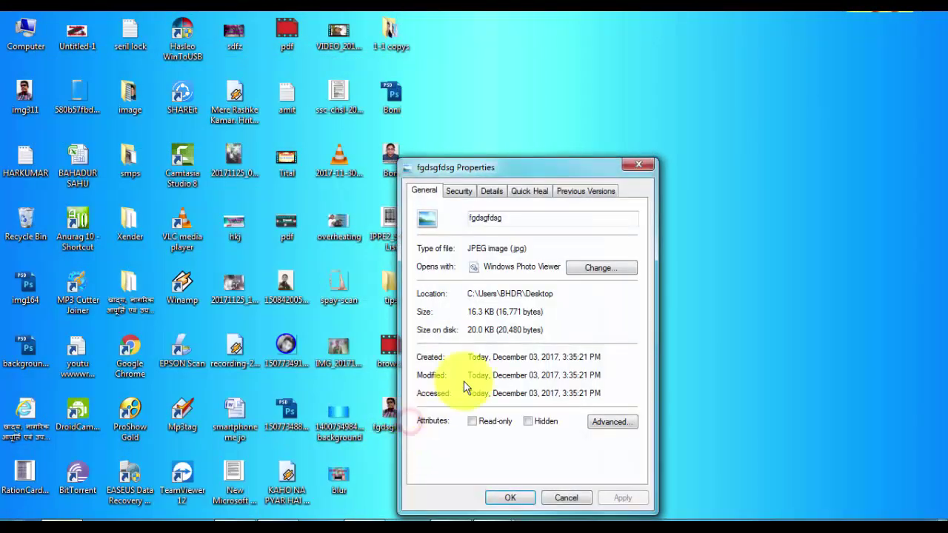
pyautogui.moveTo(508, 330); pyautogui.dragTo(444, 332)
pyautogui.click(520, 502)
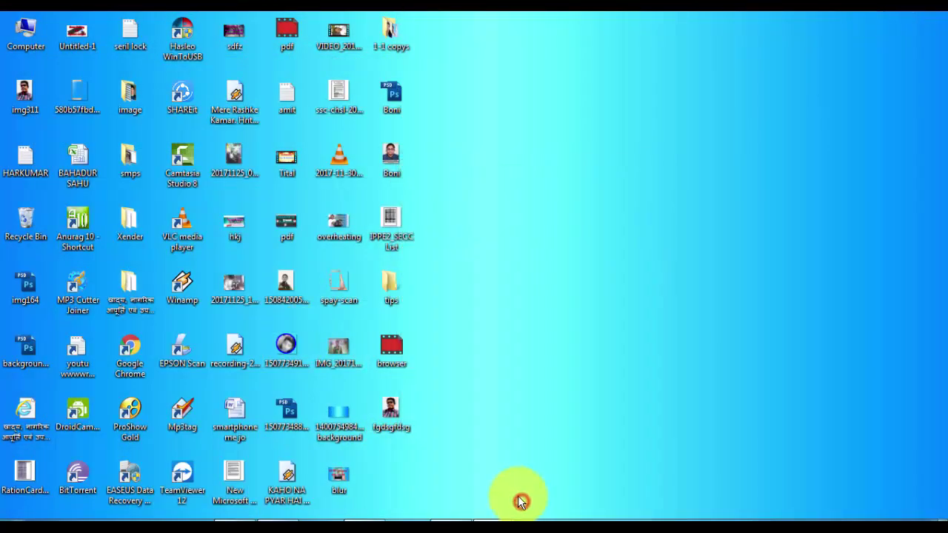
pyautogui.click(368, 518)
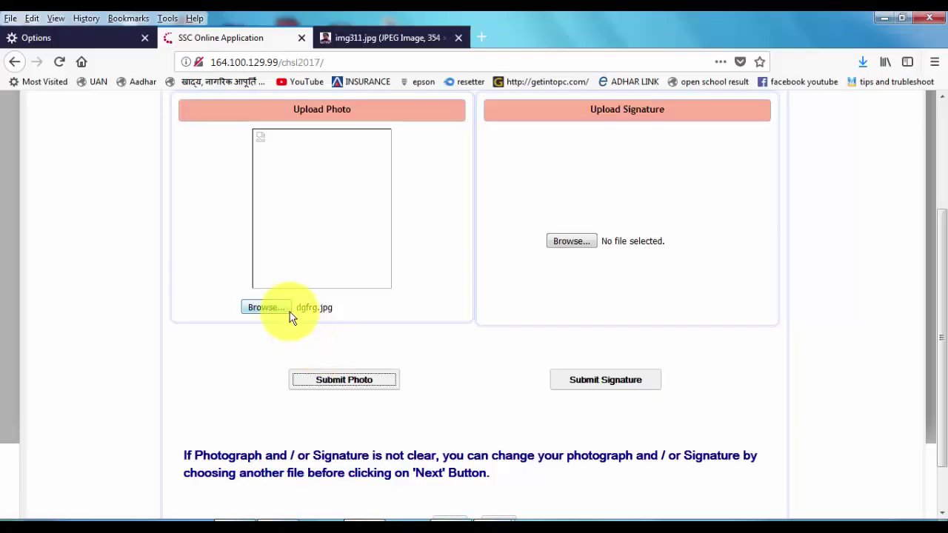
# Upload fgdsgfdsg.jpg as the SSC application photo and dismiss the success alert
pyautogui.click(267, 306)
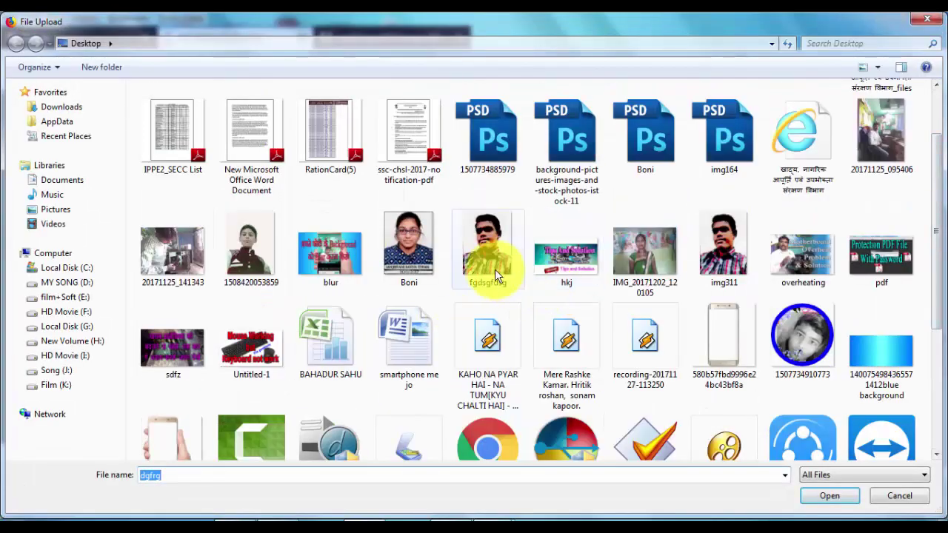
pyautogui.click(495, 269)
pyautogui.click(825, 507)
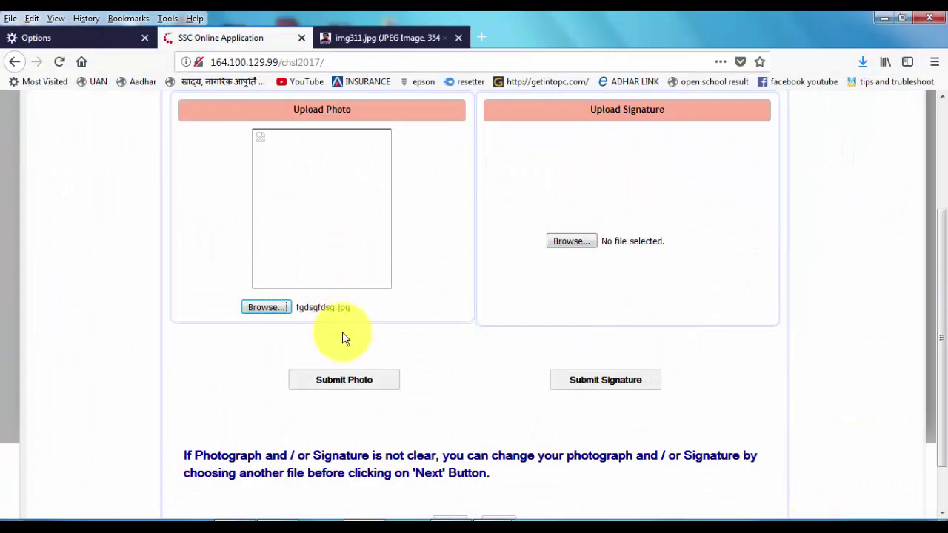
pyautogui.click(341, 377)
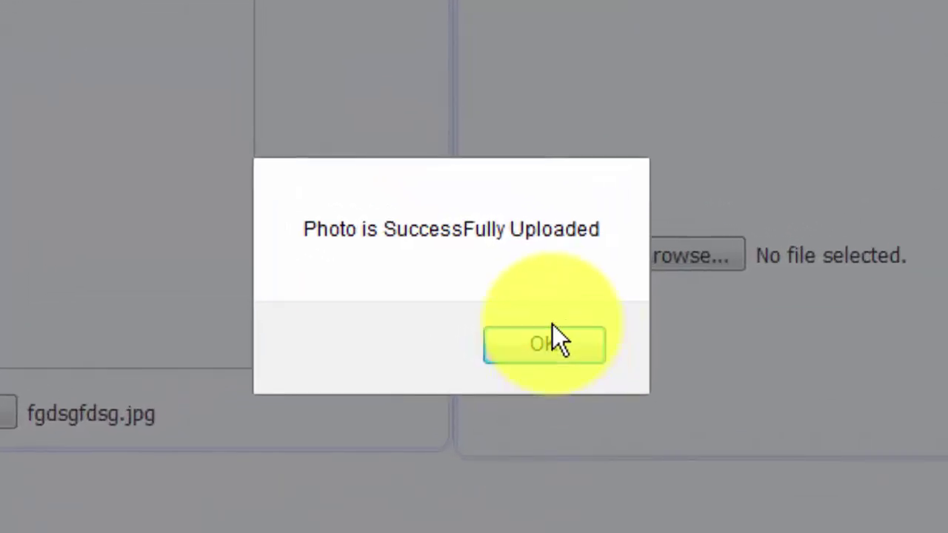
pyautogui.click(546, 340)
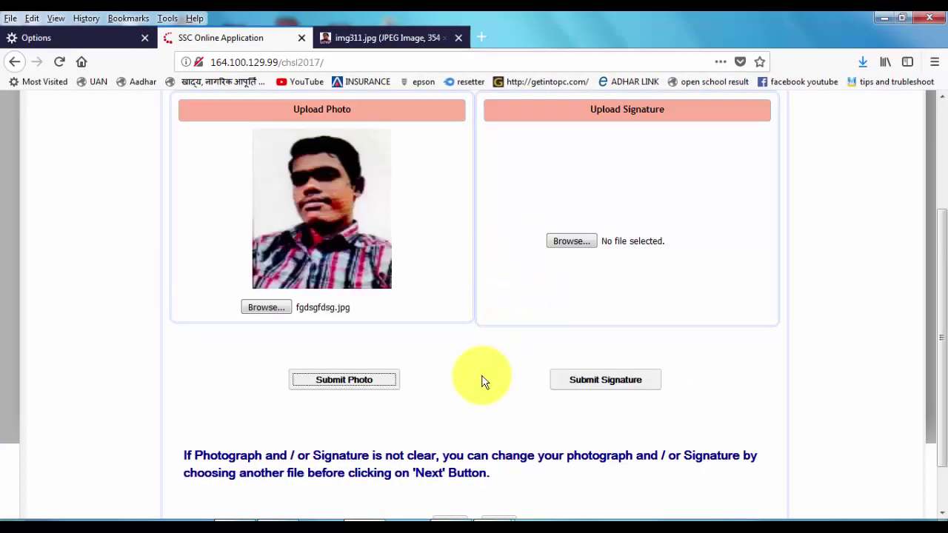
# Return to Photoshop and pan to the signature on the scan
pyautogui.click(229, 515)
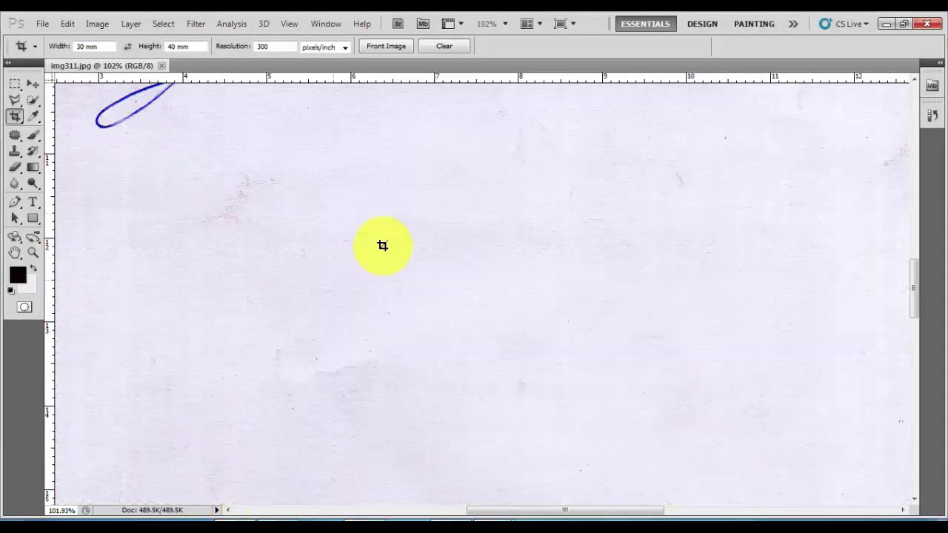
pyautogui.scroll(-3, 381, 247)
pyautogui.moveTo(391, 165); pyautogui.dragTo(408, 316)
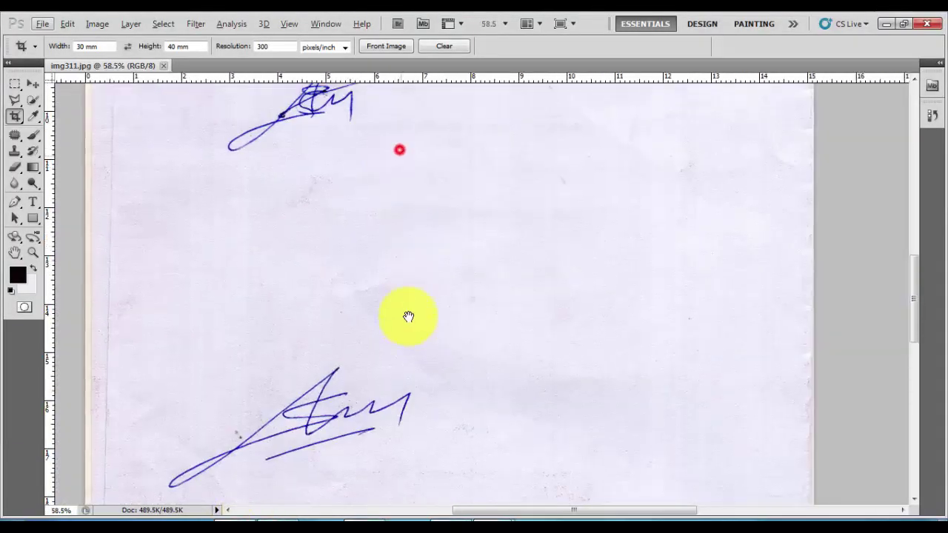
pyautogui.scroll(3, 407, 296)
pyautogui.scroll(-2, 658, 467)
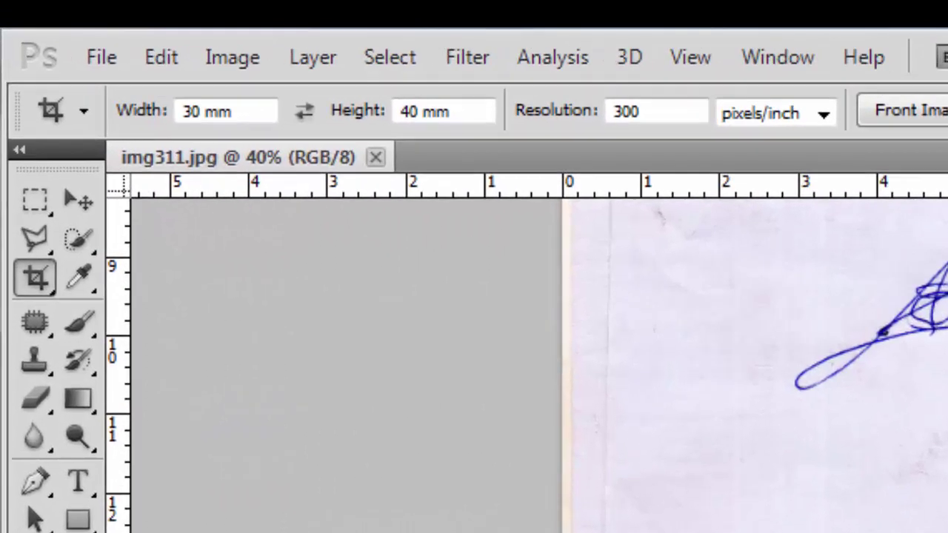
# Crop the lower signature to 40 × 20 mm
pyautogui.click(193, 116)
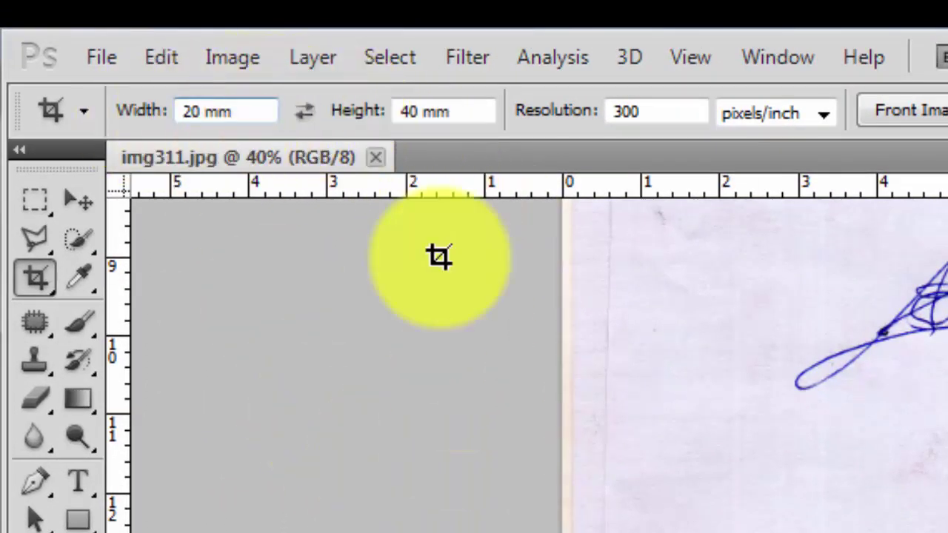
pyautogui.click(305, 110)
pyautogui.moveTo(262, 276); pyautogui.dragTo(498, 433)
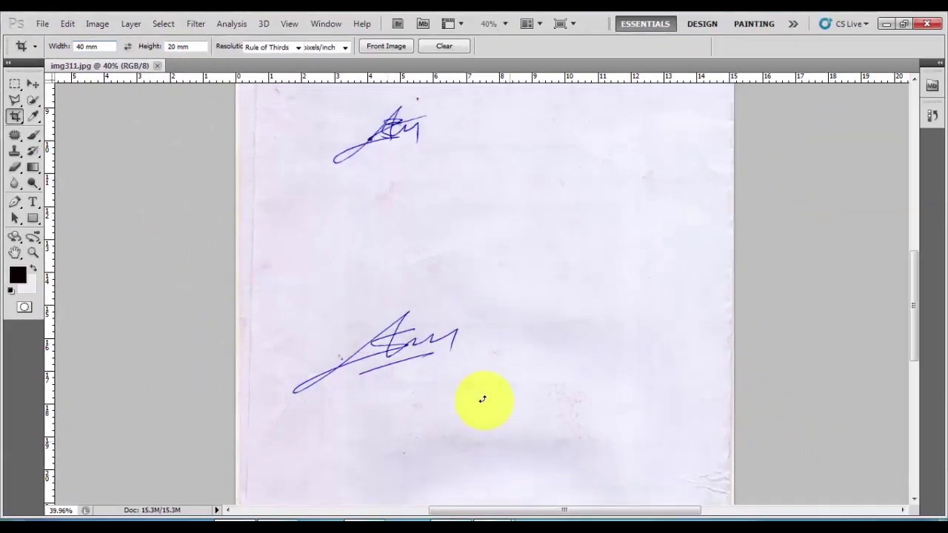
pyautogui.moveTo(482, 399); pyautogui.dragTo(462, 345)
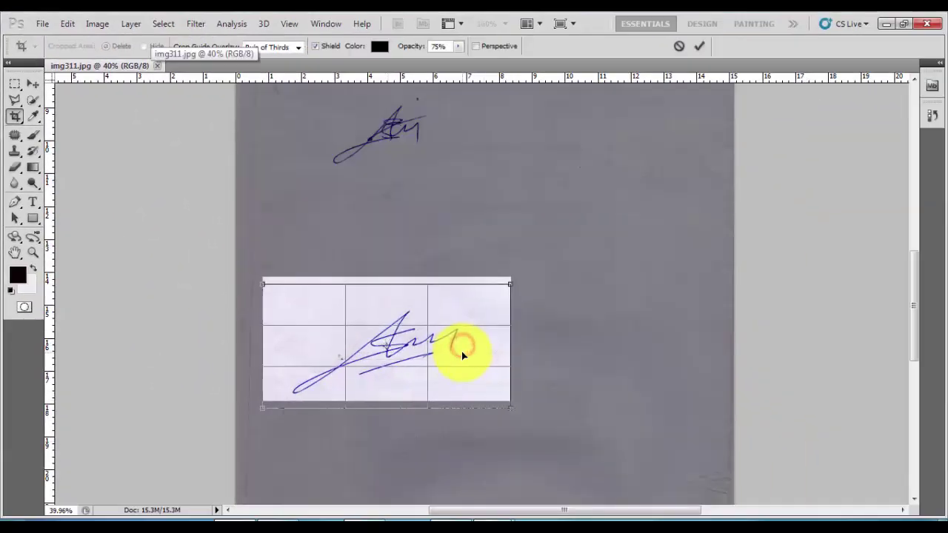
pyautogui.press('Return')
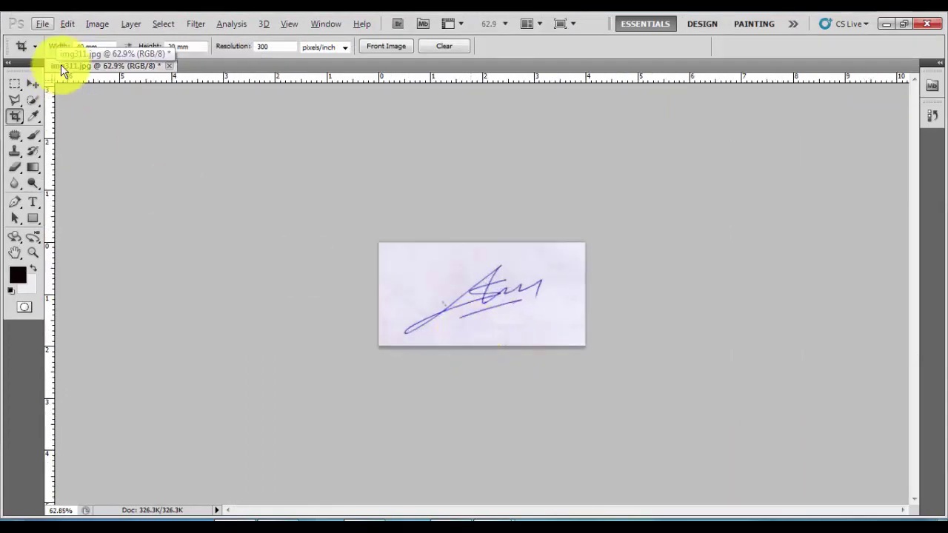
# Save the signature for web as a low-quality JPEG named sadfsa
pyautogui.click(42, 24)
pyautogui.click(96, 265)
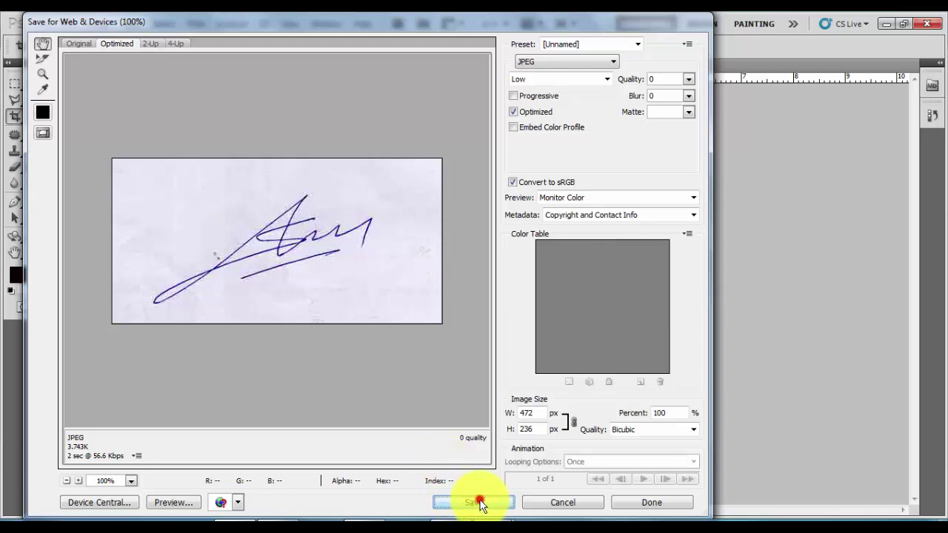
pyautogui.click(480, 502)
pyautogui.write('sadfsa')
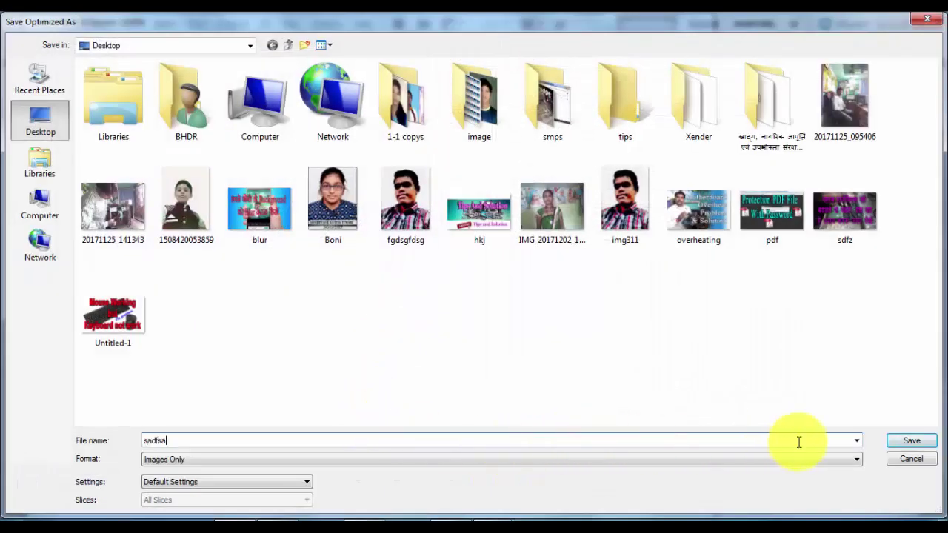
pyautogui.click(912, 440)
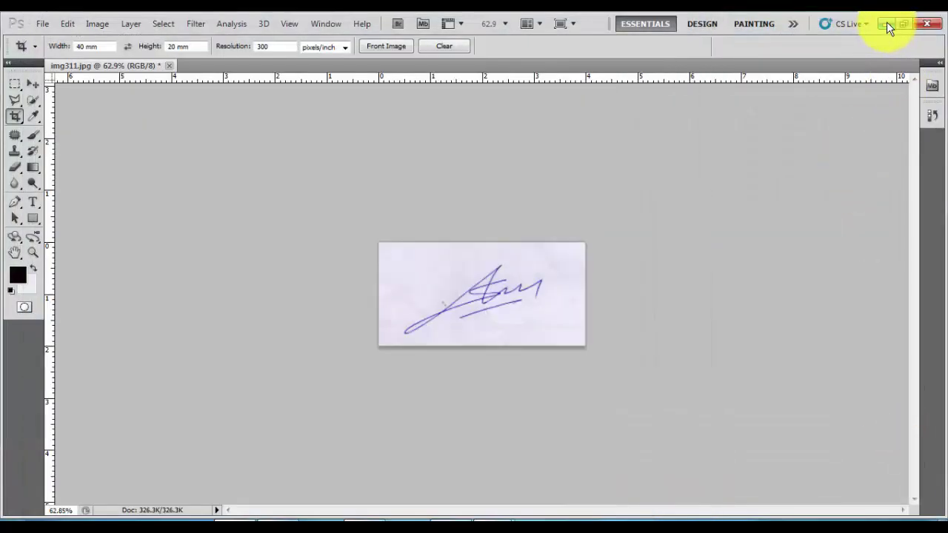
pyautogui.click(887, 22)
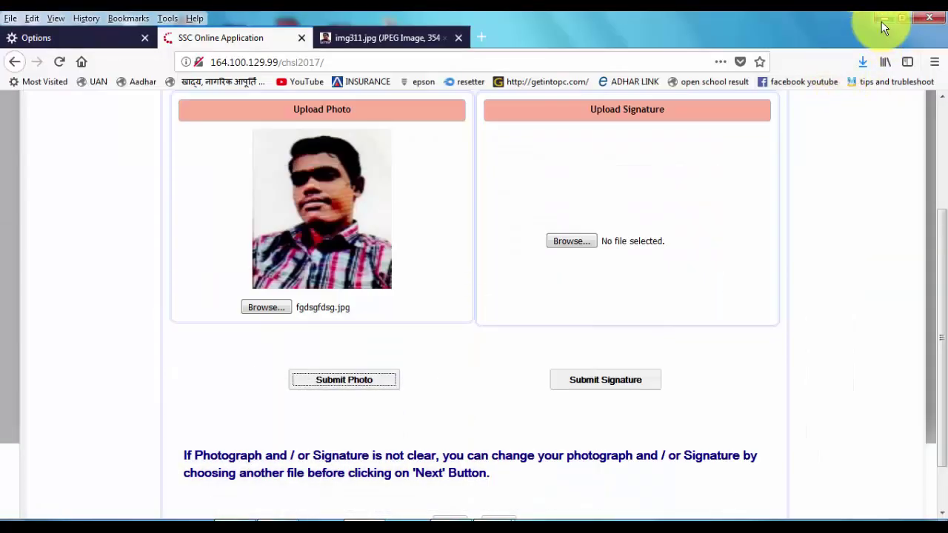
# Submit sadfsa.jpg as the SSC signature and dismiss the not-a-JPEG error
pyautogui.click(570, 242)
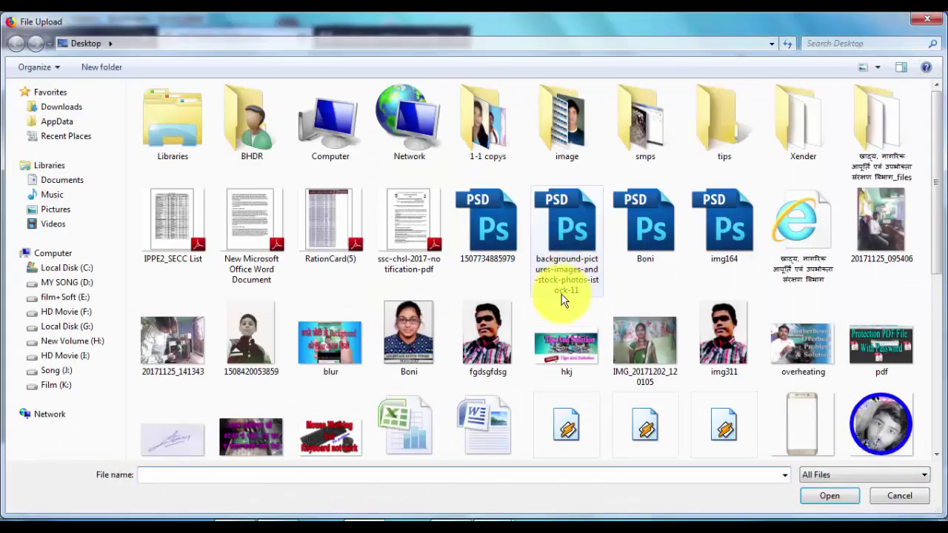
pyautogui.click(160, 437)
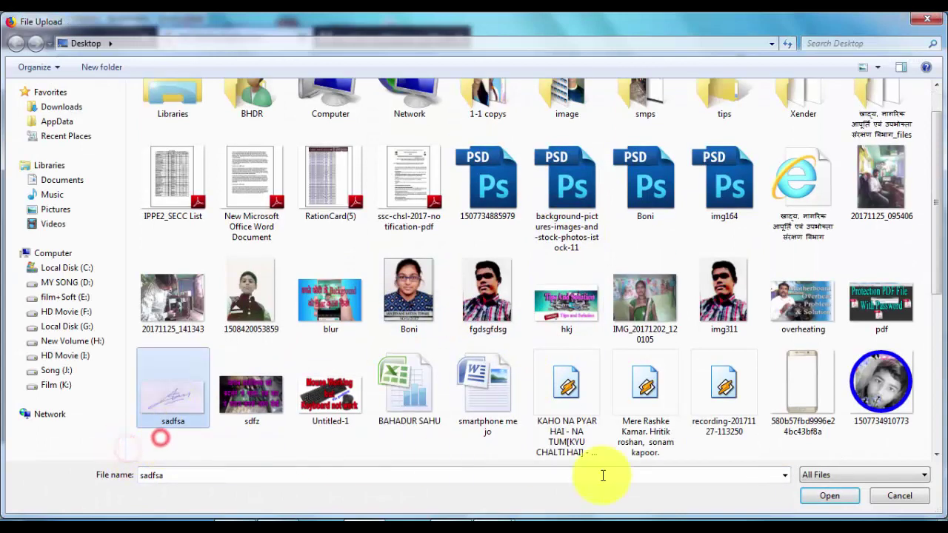
pyautogui.click(828, 495)
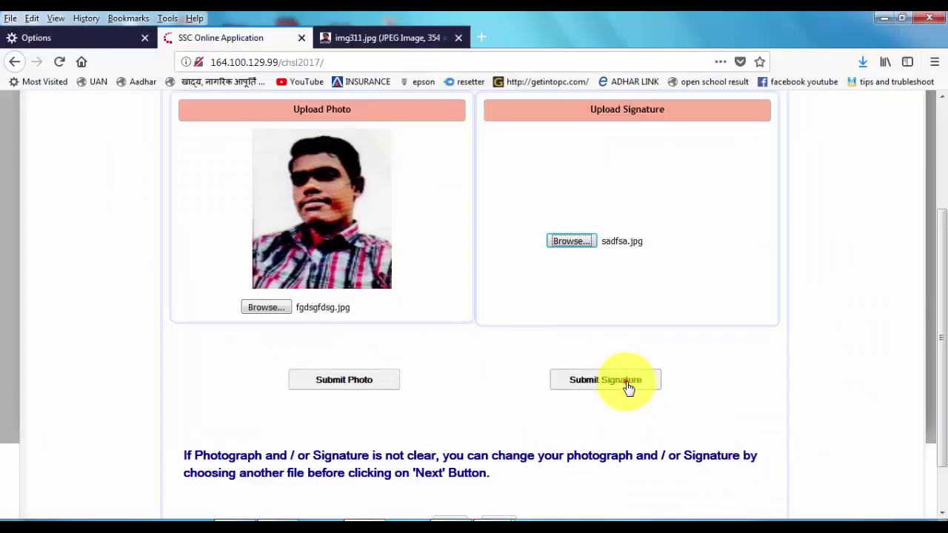
pyautogui.click(626, 385)
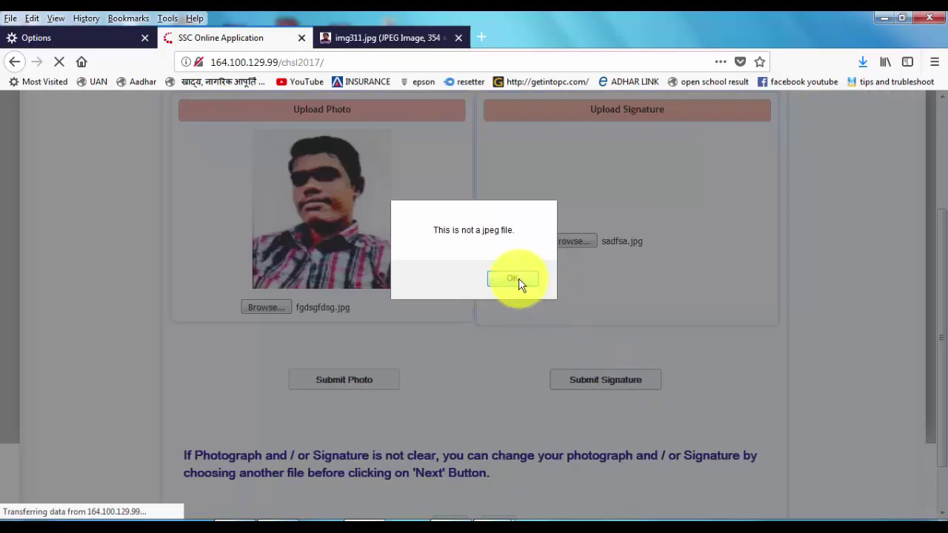
pyautogui.click(519, 281)
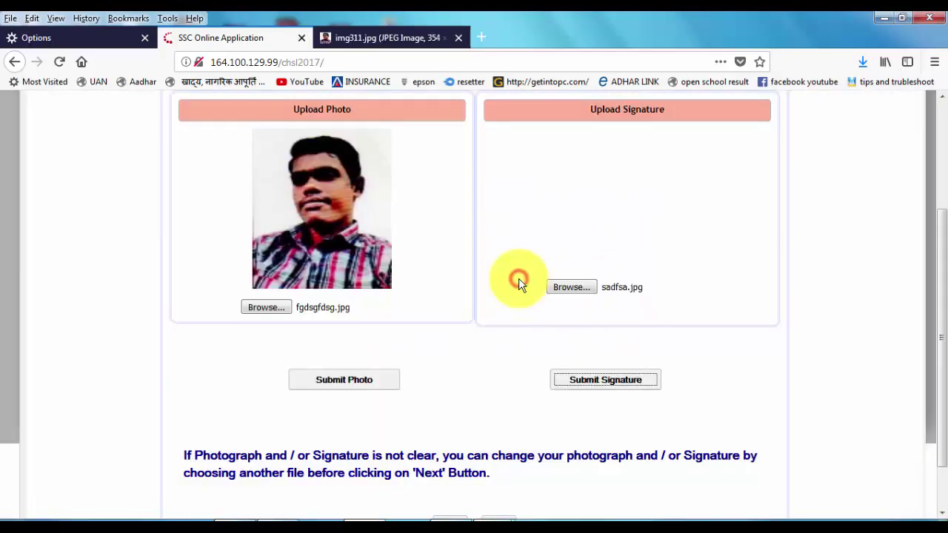
pyautogui.click(889, 18)
# Open the sadfsa signature image in Paint with the window maximized
pyautogui.rightClick(394, 474)
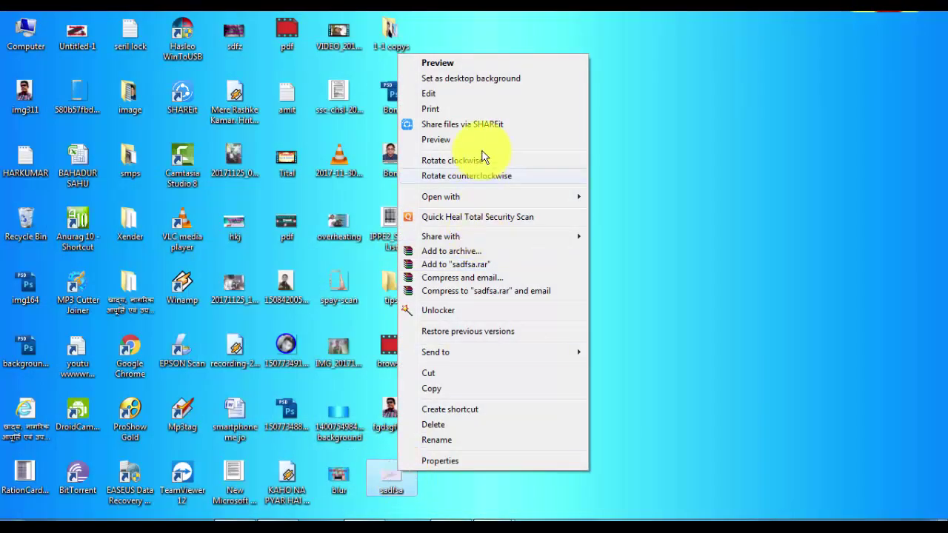
pyautogui.moveTo(133, 199)
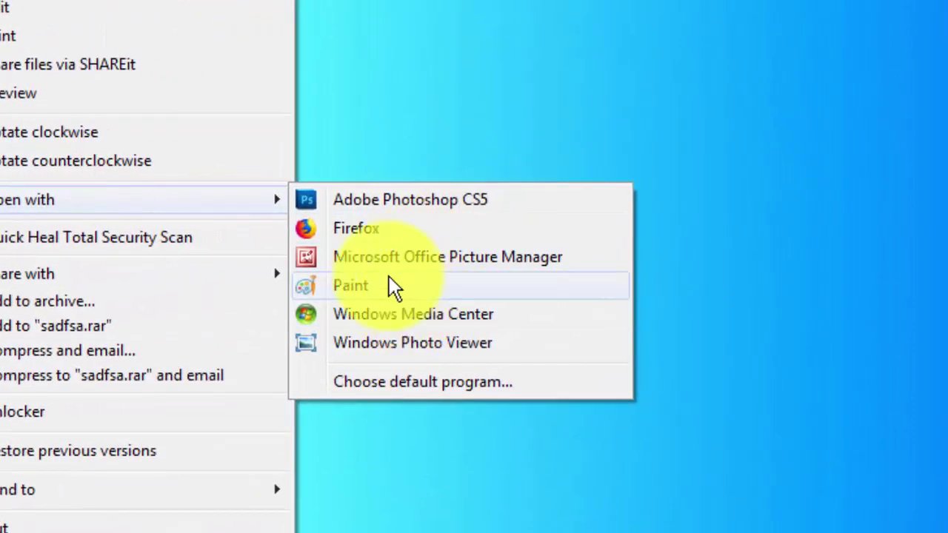
pyautogui.click(349, 286)
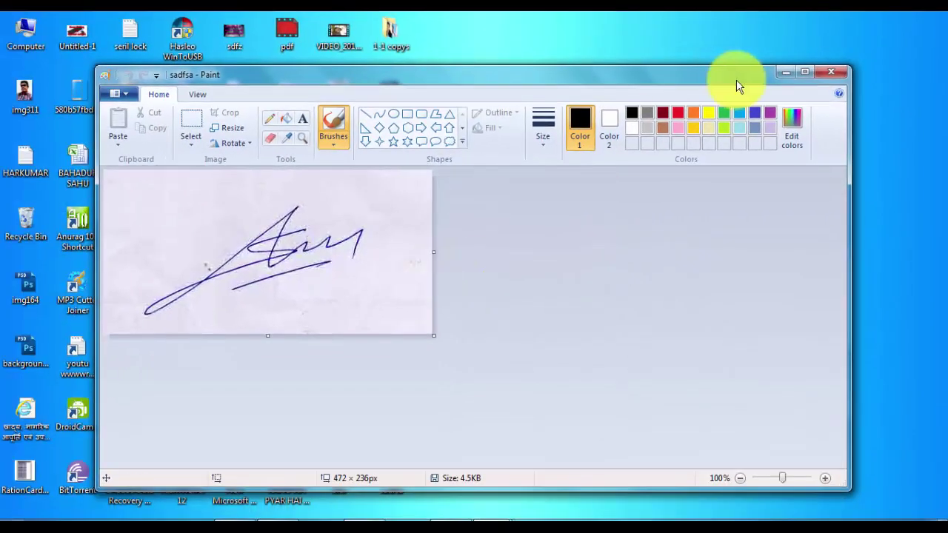
pyautogui.click(810, 74)
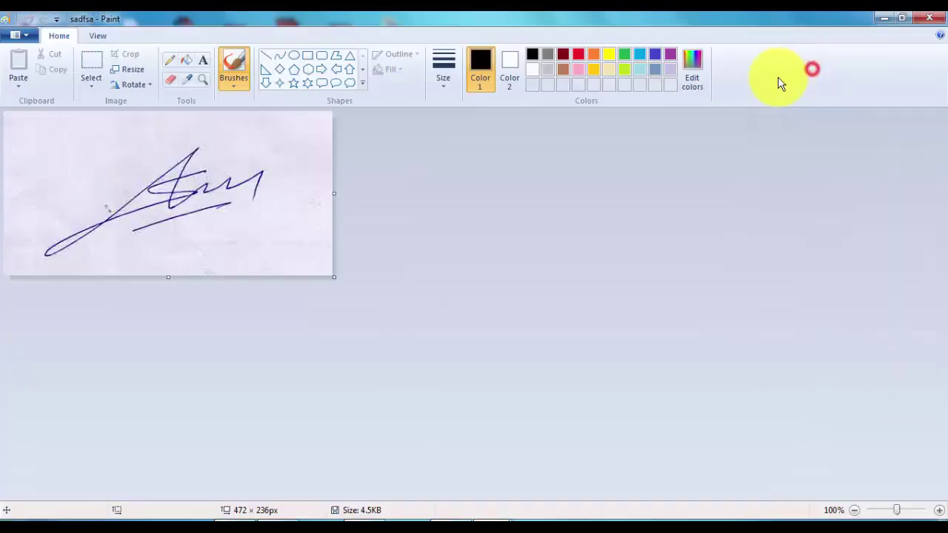
# Resize the signature to 150 × 100 pixels with aspect ratio unlocked
pyautogui.click(136, 72)
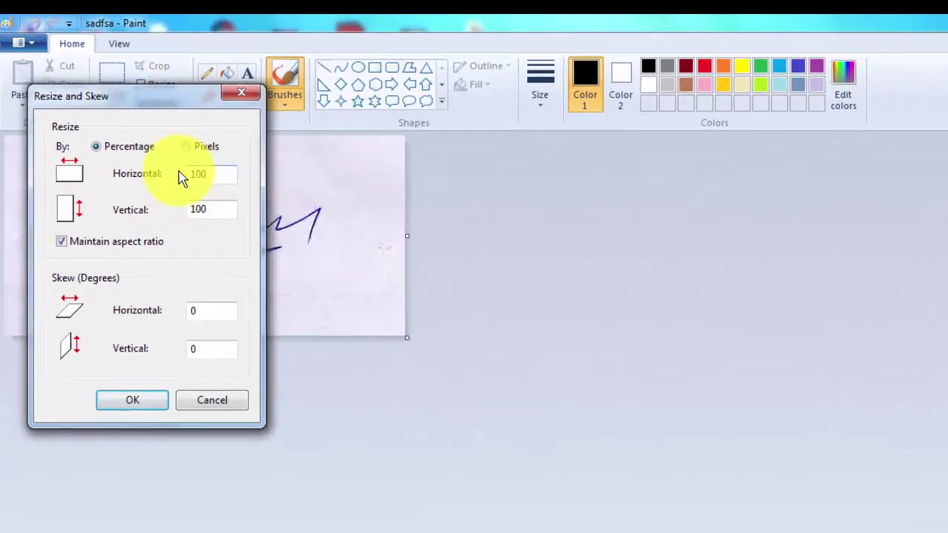
pyautogui.click(211, 167)
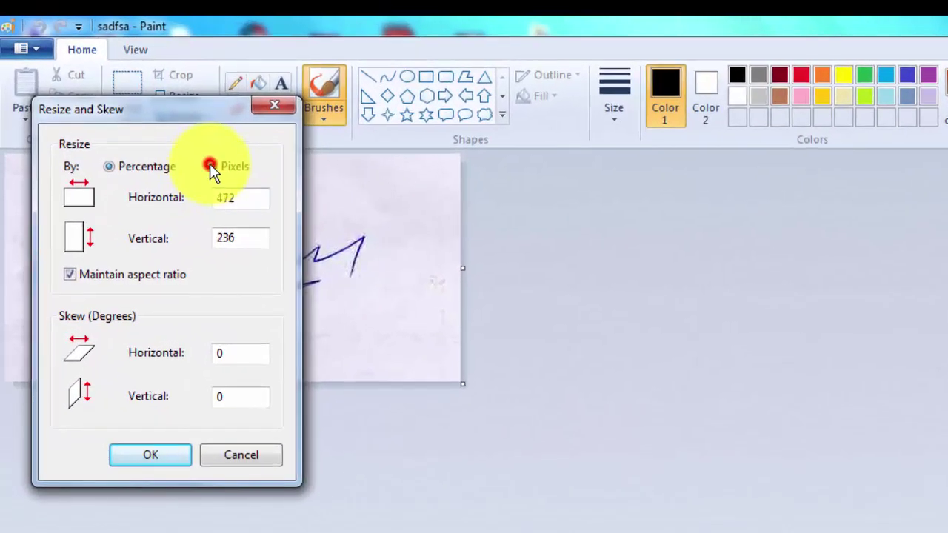
pyautogui.click(71, 274)
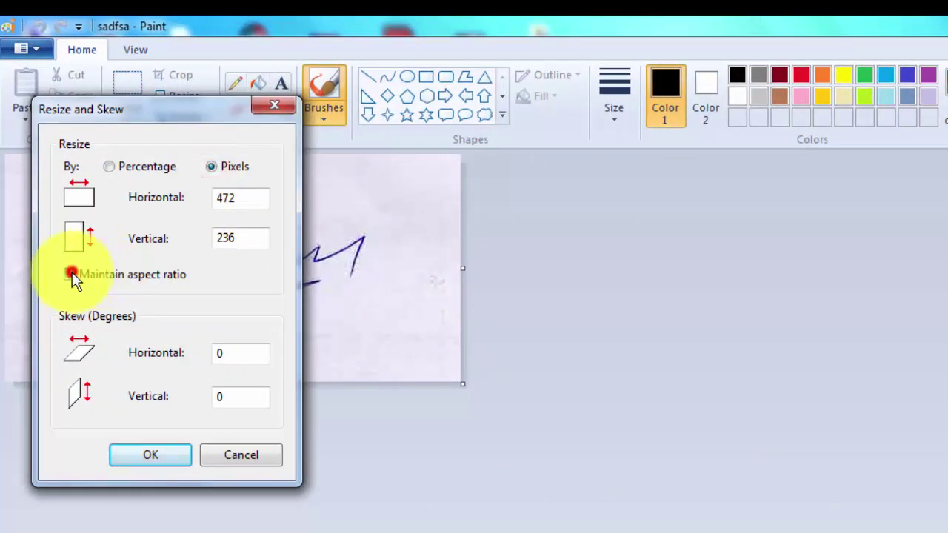
pyautogui.doubleClick(251, 197)
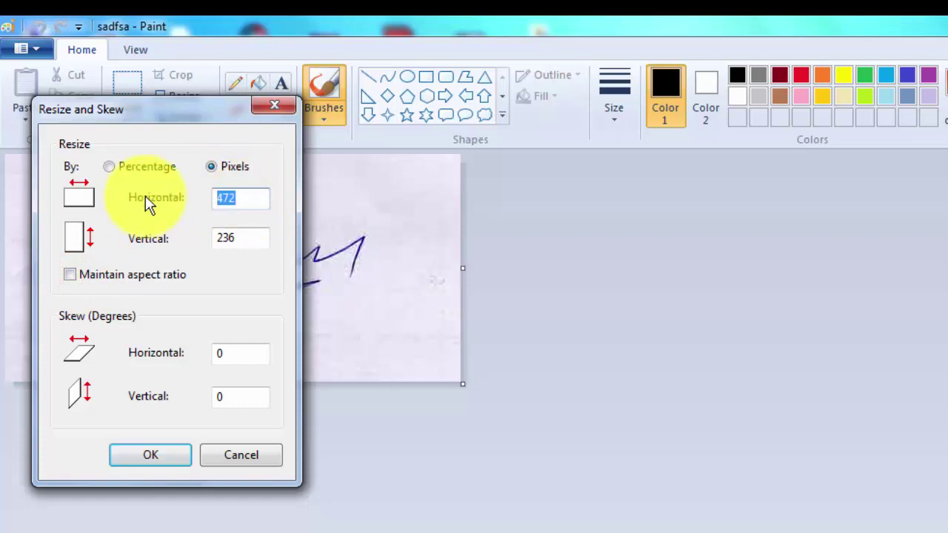
pyautogui.write('100')
pyautogui.press('BackSpace')
pyautogui.press('BackSpace')
pyautogui.press('BackSpace')
pyautogui.write('150')
pyautogui.press('Tab')
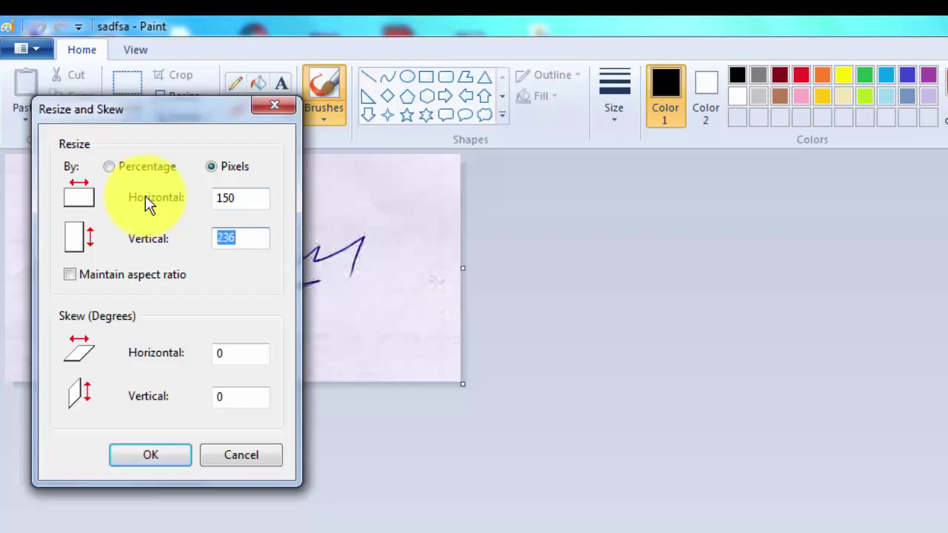
pyautogui.write('1')
pyautogui.write('00')
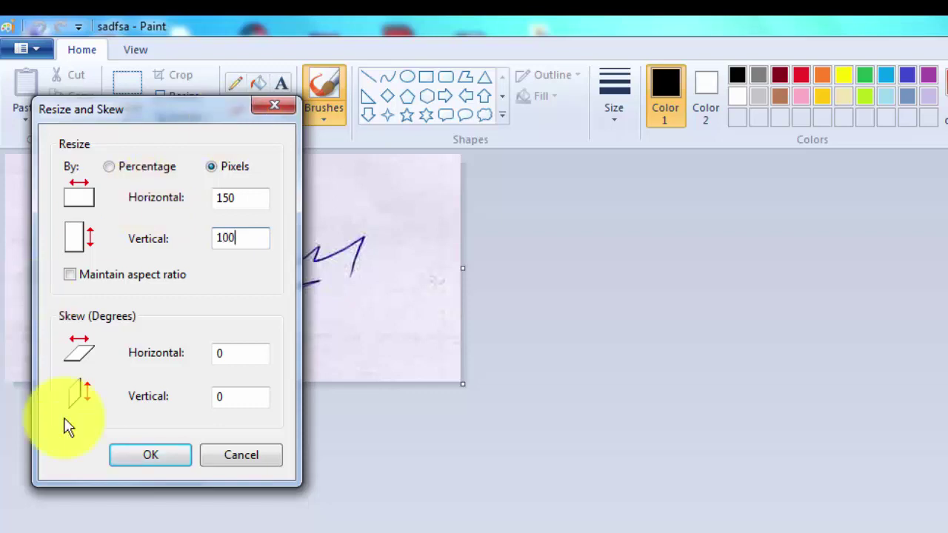
pyautogui.click(162, 454)
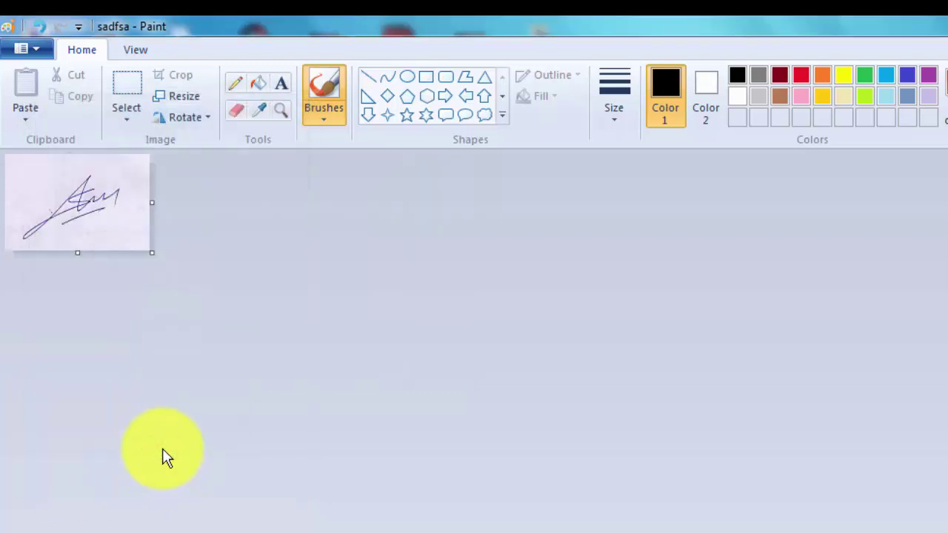
# Save the resized signature as a JPEG, replacing the existing sadfsa file
pyautogui.click(21, 48)
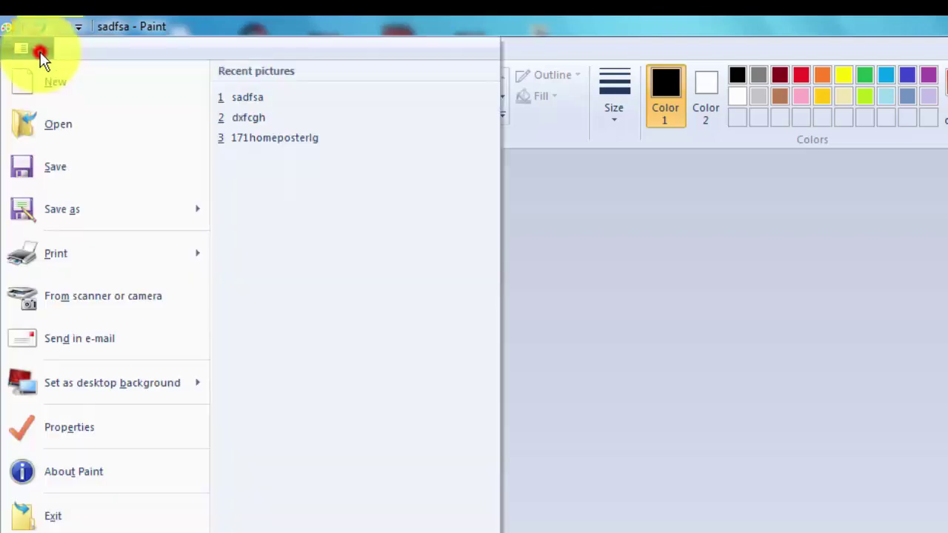
pyautogui.moveTo(62, 208)
pyautogui.click(300, 157)
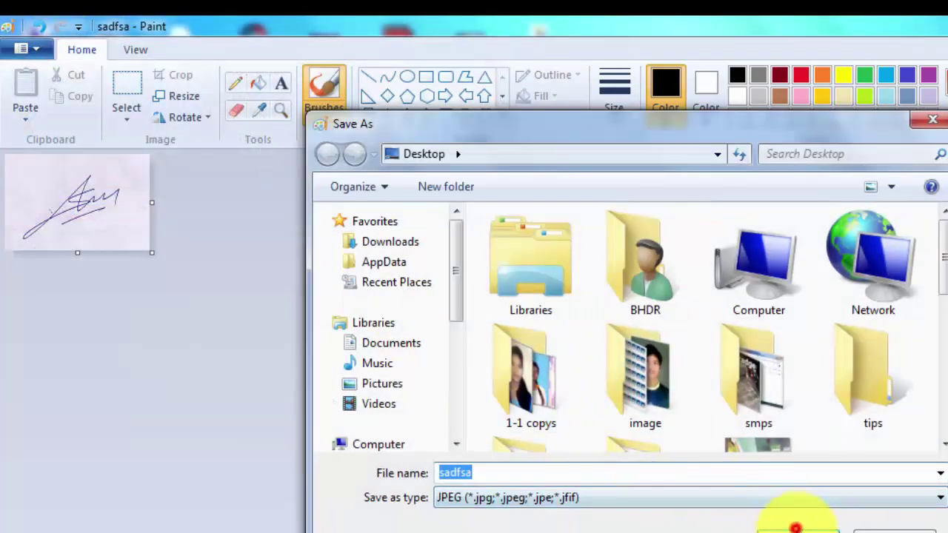
pyautogui.click(795, 528)
pyautogui.click(718, 385)
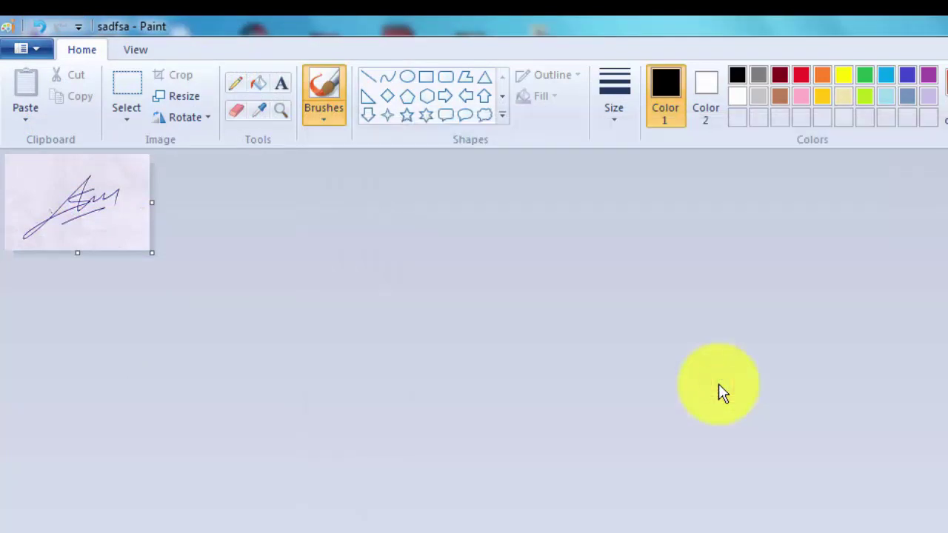
# Check in sadfsa's Properties that the saved JPEG is 5.89 KB
pyautogui.click(887, 16)
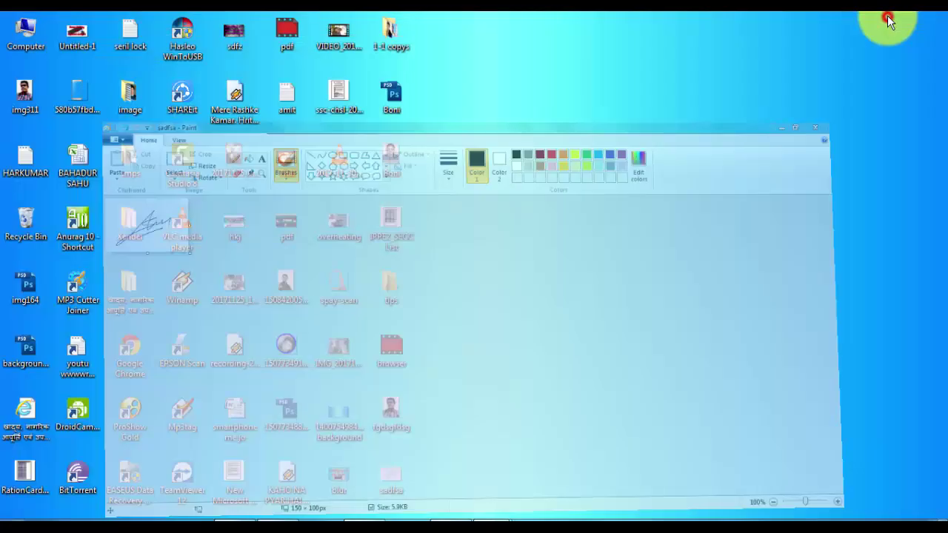
pyautogui.rightClick(694, 116)
pyautogui.click(735, 157)
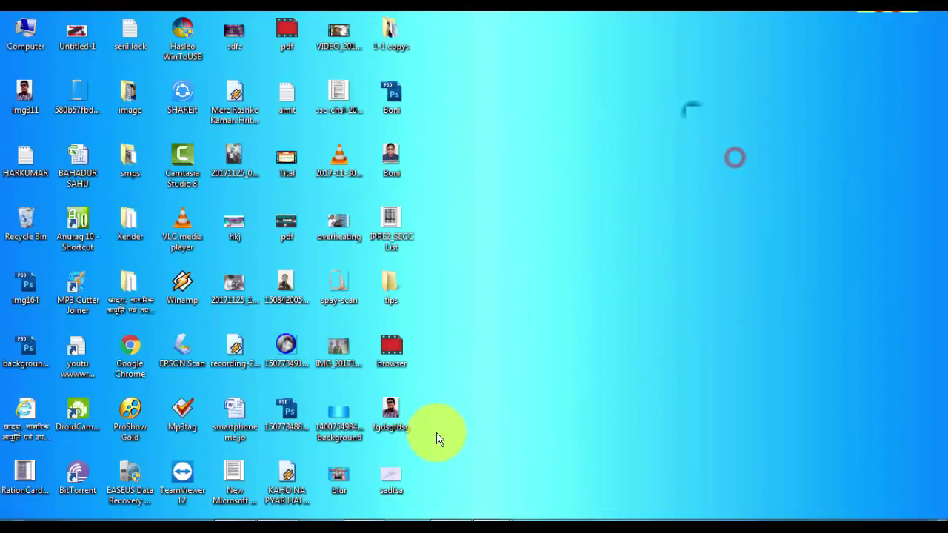
pyautogui.rightClick(386, 482)
pyautogui.click(399, 472)
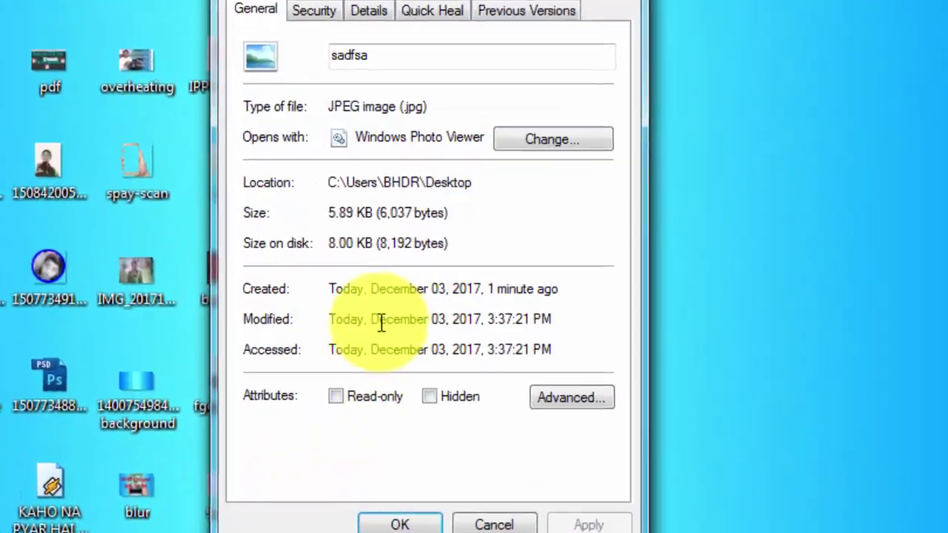
pyautogui.moveTo(291, 182); pyautogui.dragTo(384, 182)
pyautogui.moveTo(426, 217); pyautogui.dragTo(216, 231)
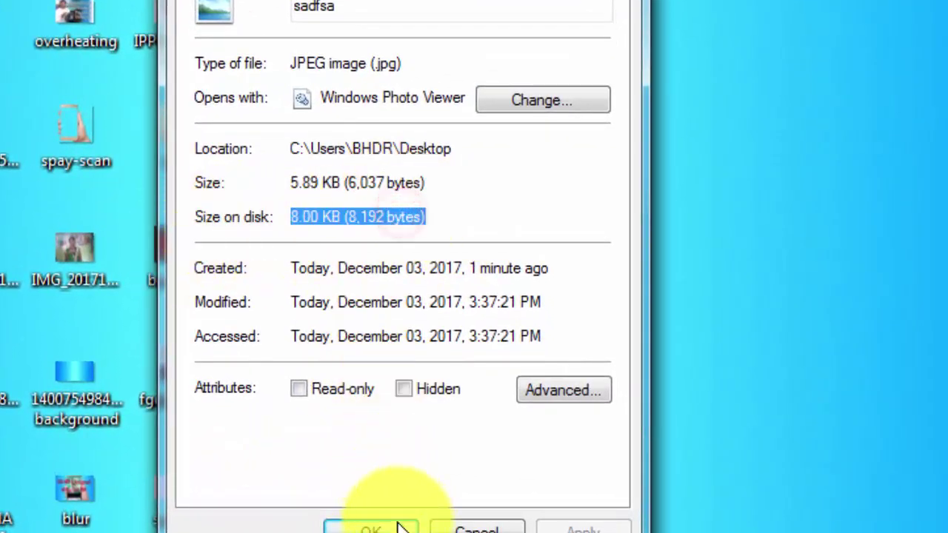
pyautogui.click(374, 527)
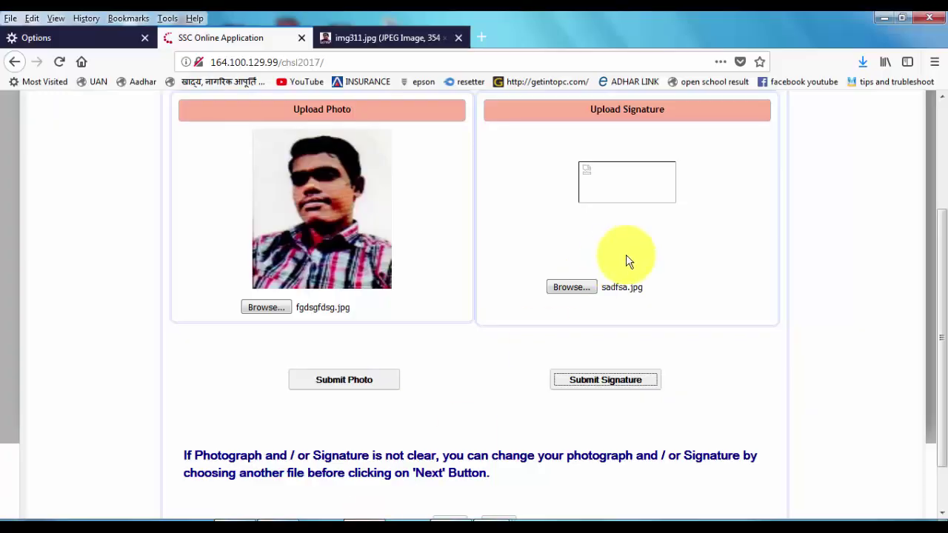
# Upload sadfsa.jpg as the signature, then choose Next to complete registration
pyautogui.click(583, 286)
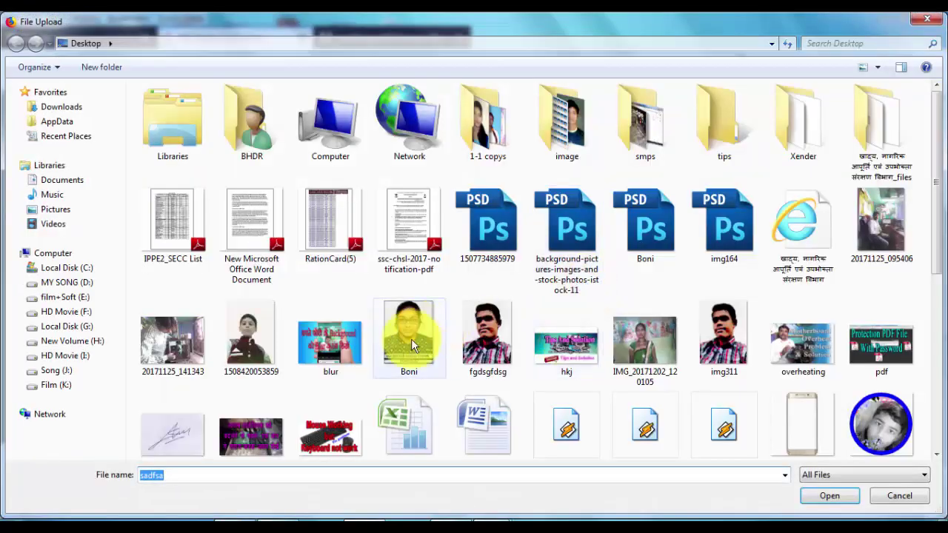
pyautogui.click(207, 441)
pyautogui.click(829, 495)
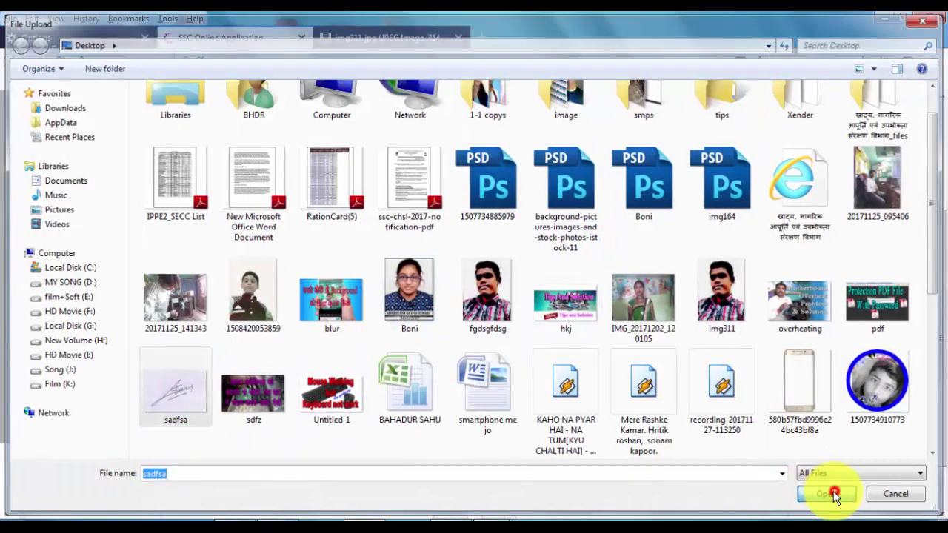
pyautogui.click(588, 382)
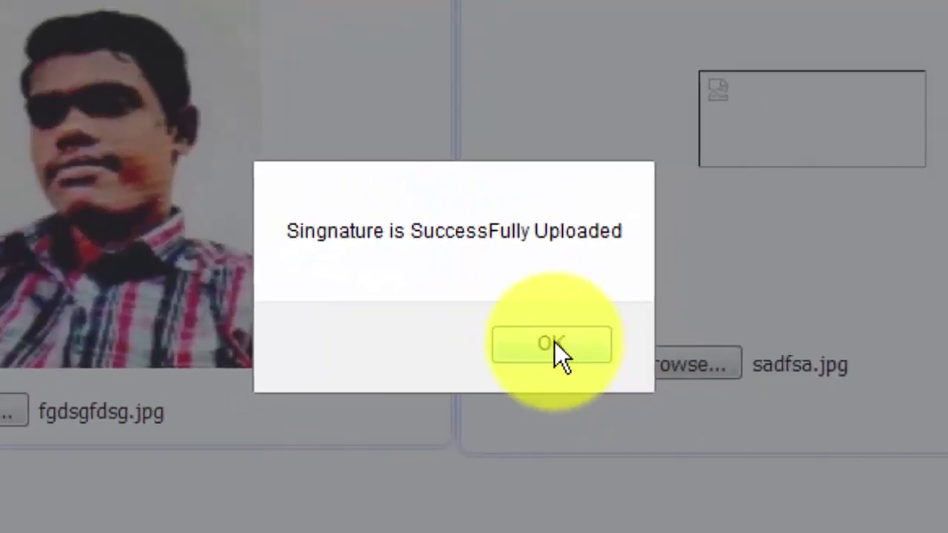
pyautogui.click(560, 359)
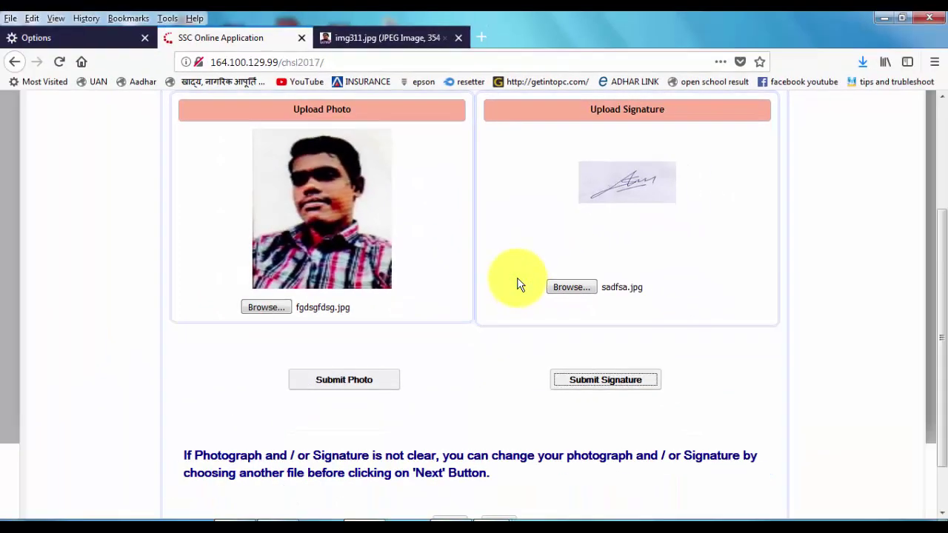
pyautogui.scroll(-1, 519, 287)
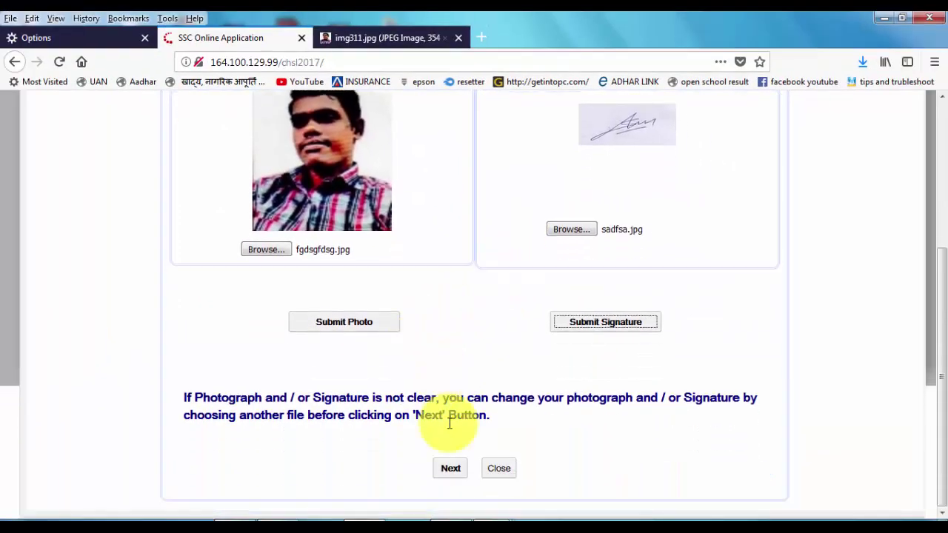
pyautogui.click(450, 468)
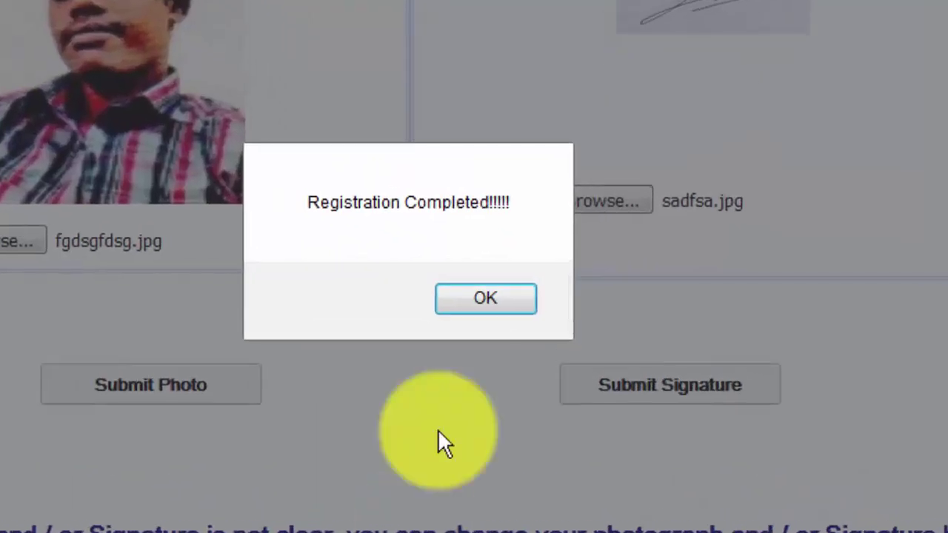